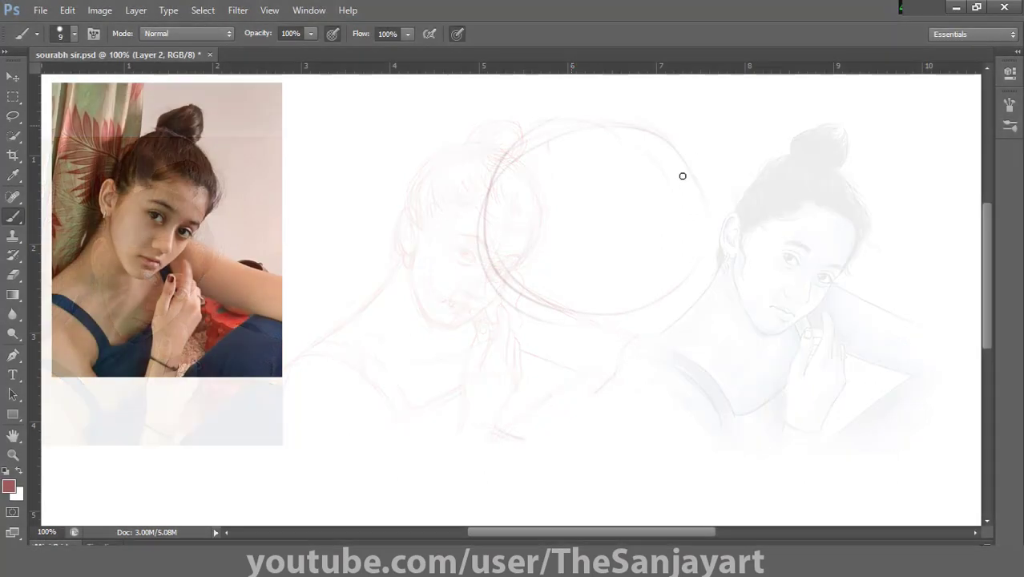
# - Sketch the head curves and the cheek and left jaw contour down to the chin in red
pyautogui.moveTo(689, 281)
pyautogui.mouseDown()
pyautogui.moveTo(617, 352)
pyautogui.moveTo(492, 437)
pyautogui.mouseUp()
pyautogui.moveTo(613, 381); pyautogui.dragTo(500, 439)
pyautogui.moveTo(467, 247); pyautogui.dragTo(478, 298)
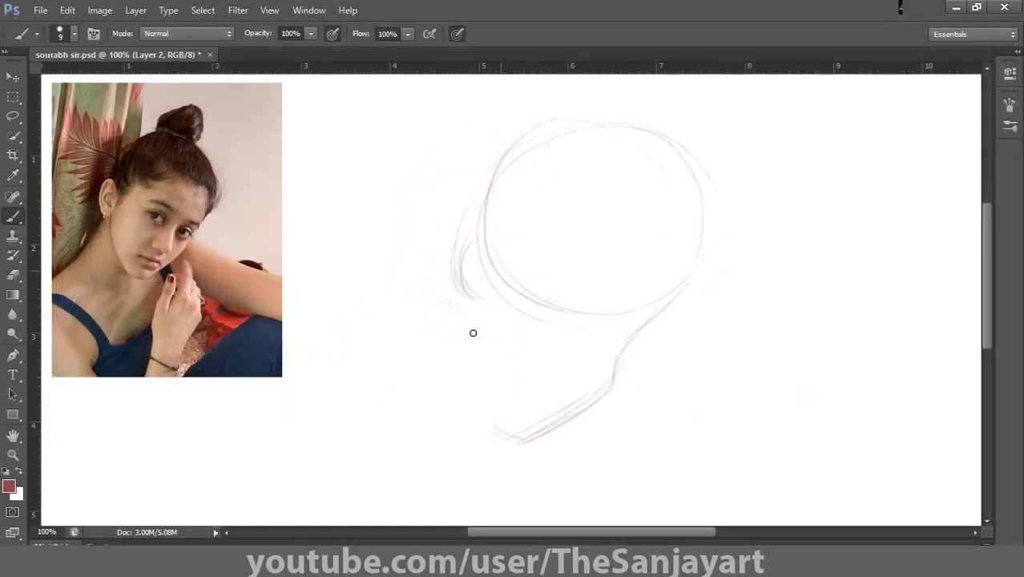
pyautogui.moveTo(481, 204); pyautogui.dragTo(479, 297)
pyautogui.moveTo(481, 351); pyautogui.dragTo(503, 437)
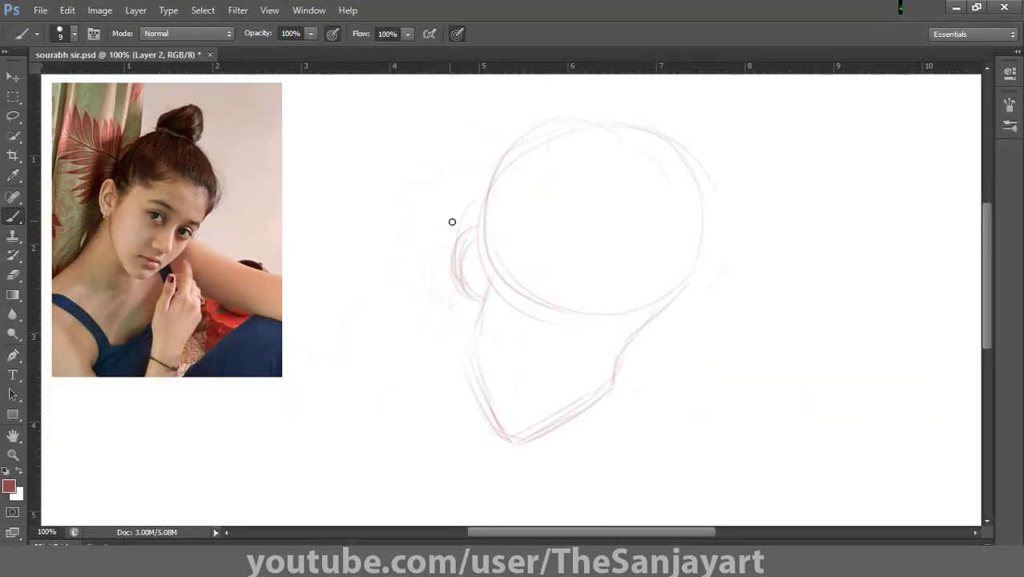
# - Add the face centre line, right jaw, neck lines and ear, reinforcing the head's right side
pyautogui.moveTo(635, 239)
pyautogui.mouseDown()
pyautogui.moveTo(520, 425)
pyautogui.moveTo(675, 164)
pyautogui.moveTo(681, 280)
pyautogui.mouseUp()
pyautogui.moveTo(640, 331); pyautogui.dragTo(621, 383)
pyautogui.moveTo(553, 435)
pyautogui.mouseDown()
pyautogui.moveTo(625, 349)
pyautogui.moveTo(797, 439)
pyautogui.mouseUp()
pyautogui.moveTo(436, 321); pyautogui.dragTo(276, 473)
pyautogui.moveTo(448, 232)
pyautogui.mouseDown()
pyautogui.moveTo(439, 324)
pyautogui.moveTo(454, 334)
pyautogui.mouseUp()
pyautogui.moveTo(453, 284); pyautogui.dragTo(491, 429)
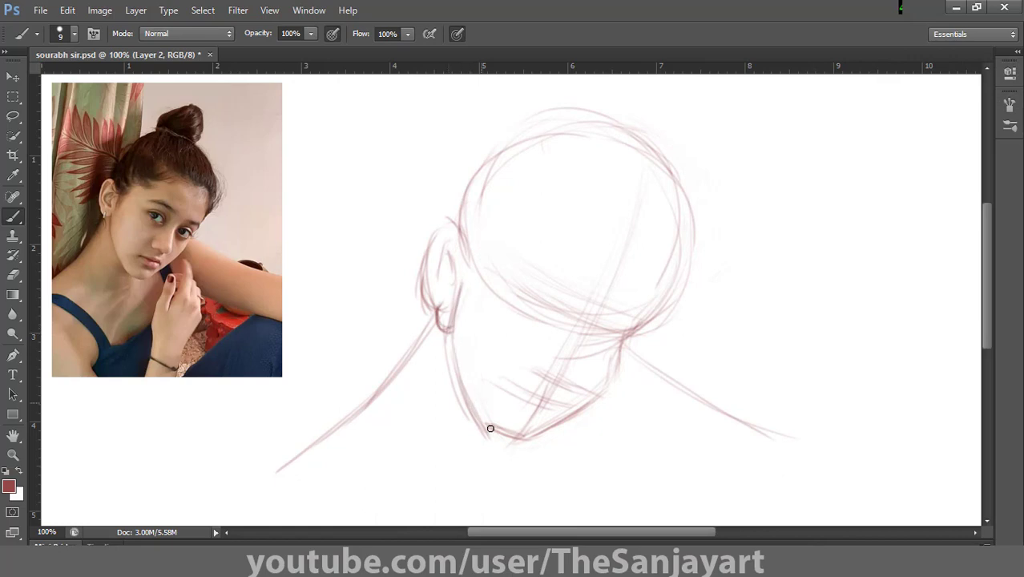
pyautogui.moveTo(566, 212)
pyautogui.mouseDown()
pyautogui.moveTo(668, 260)
pyautogui.moveTo(614, 361)
pyautogui.mouseUp()
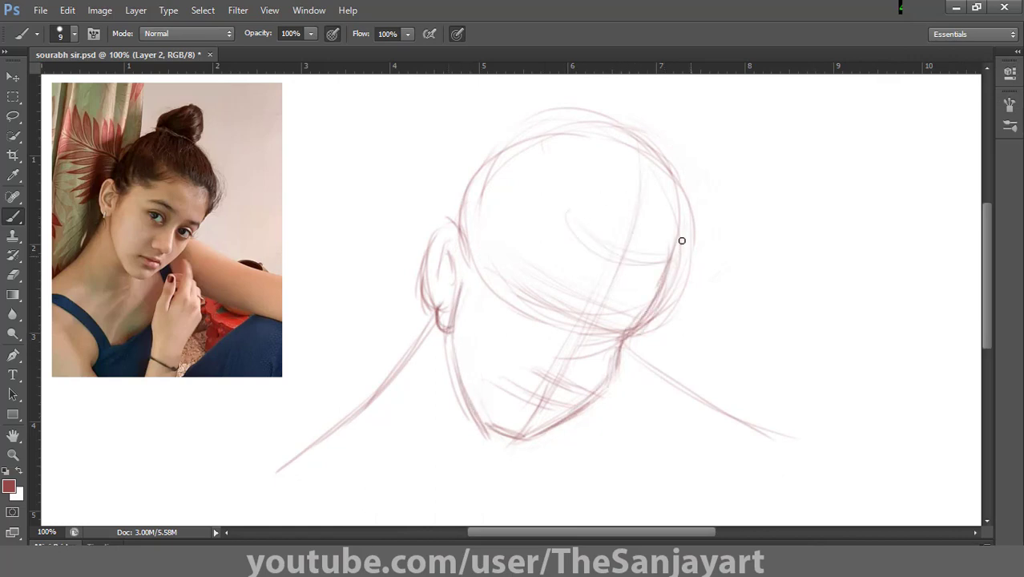
# - Draw the hair bun, short hair strokes, a wider skull outline and vertical hair strands
pyautogui.moveTo(609, 161)
pyautogui.mouseDown()
pyautogui.moveTo(642, 108)
pyautogui.moveTo(614, 85)
pyautogui.moveTo(633, 145)
pyautogui.moveTo(577, 120)
pyautogui.mouseUp()
pyautogui.moveTo(510, 168); pyautogui.dragTo(517, 224)
pyautogui.moveTo(526, 178); pyautogui.dragTo(536, 217)
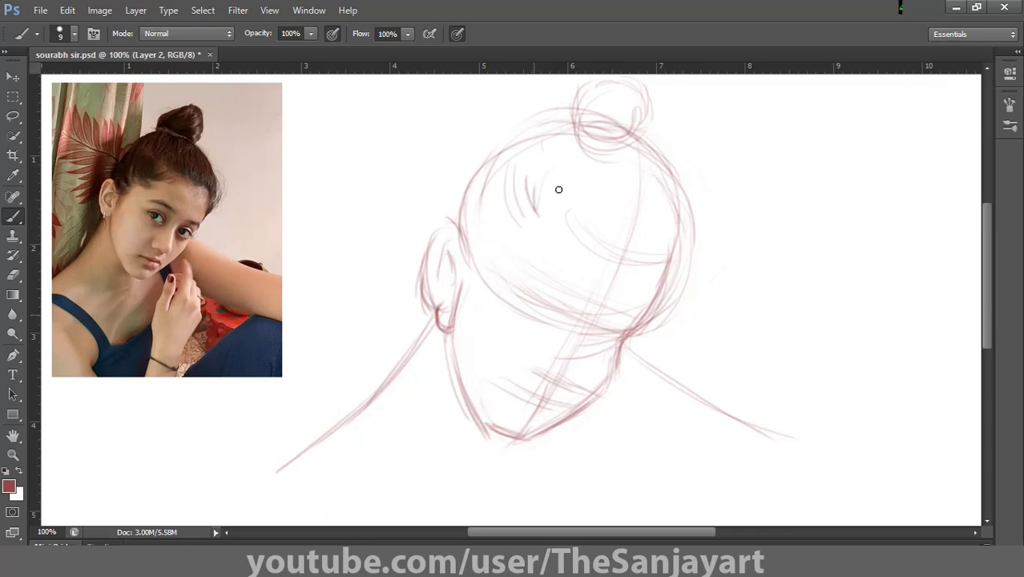
pyautogui.moveTo(567, 165); pyautogui.dragTo(542, 218)
pyautogui.moveTo(572, 186); pyautogui.dragTo(568, 210)
pyautogui.moveTo(479, 216); pyautogui.dragTo(484, 246)
pyautogui.moveTo(521, 110); pyautogui.dragTo(451, 213)
pyautogui.moveTo(579, 109)
pyautogui.mouseDown()
pyautogui.moveTo(463, 186)
pyautogui.moveTo(449, 217)
pyautogui.mouseUp()
pyautogui.moveTo(583, 149)
pyautogui.mouseDown()
pyautogui.moveTo(585, 197)
pyautogui.moveTo(594, 195)
pyautogui.mouseUp()
pyautogui.moveTo(668, 167); pyautogui.dragTo(657, 219)
pyautogui.moveTo(660, 234); pyautogui.dragTo(652, 298)
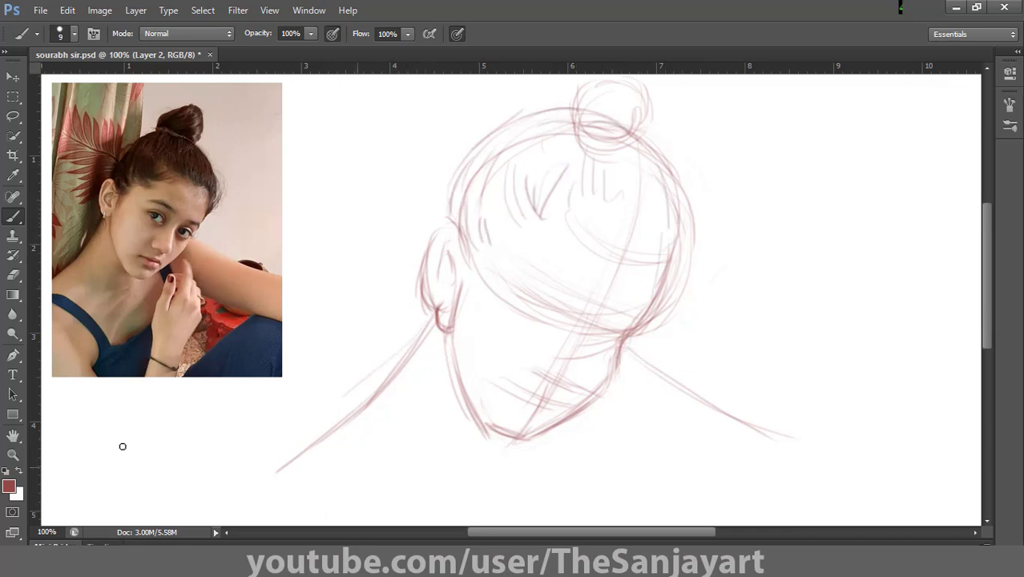
# - Sketch the shoulder lines, the long shoulder diagonal and neck lines below the chin
pyautogui.moveTo(340, 423)
pyautogui.mouseDown()
pyautogui.moveTo(390, 504)
pyautogui.moveTo(421, 484)
pyautogui.mouseUp()
pyautogui.moveTo(349, 425); pyautogui.dragTo(418, 503)
pyautogui.moveTo(419, 498)
pyautogui.mouseDown()
pyautogui.moveTo(549, 487)
pyautogui.moveTo(566, 473)
pyautogui.mouseUp()
pyautogui.moveTo(594, 399); pyautogui.dragTo(597, 458)
pyautogui.moveTo(612, 386); pyautogui.dragTo(612, 447)
pyautogui.moveTo(614, 449); pyautogui.dragTo(510, 491)
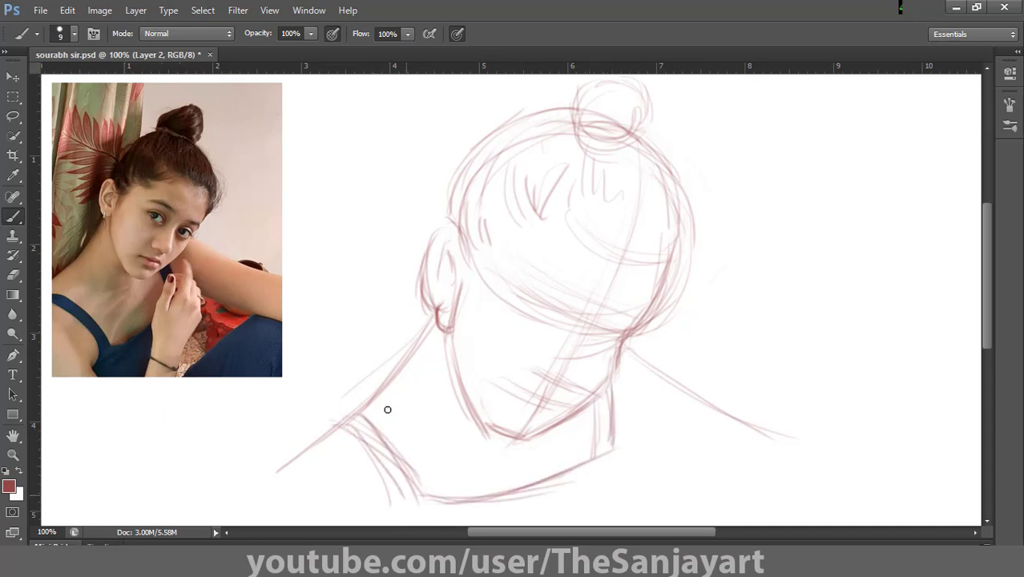
pyautogui.moveTo(430, 322); pyautogui.dragTo(276, 469)
pyautogui.moveTo(364, 481); pyautogui.dragTo(357, 530)
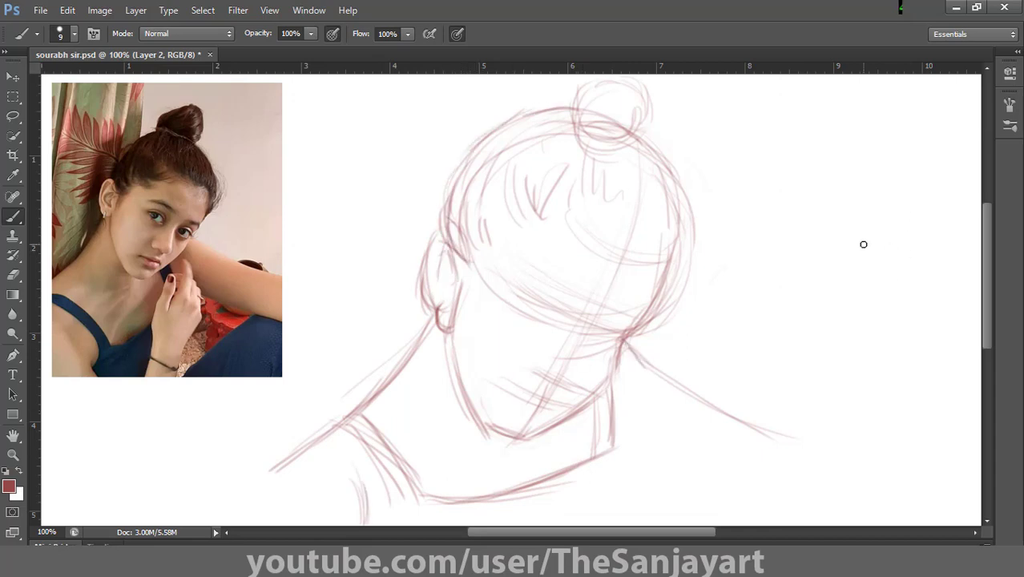
# - Add diagonal neck strokes, then clean up and darken the head, bun and lower-face outline
pyautogui.moveTo(580, 355); pyautogui.dragTo(487, 439)
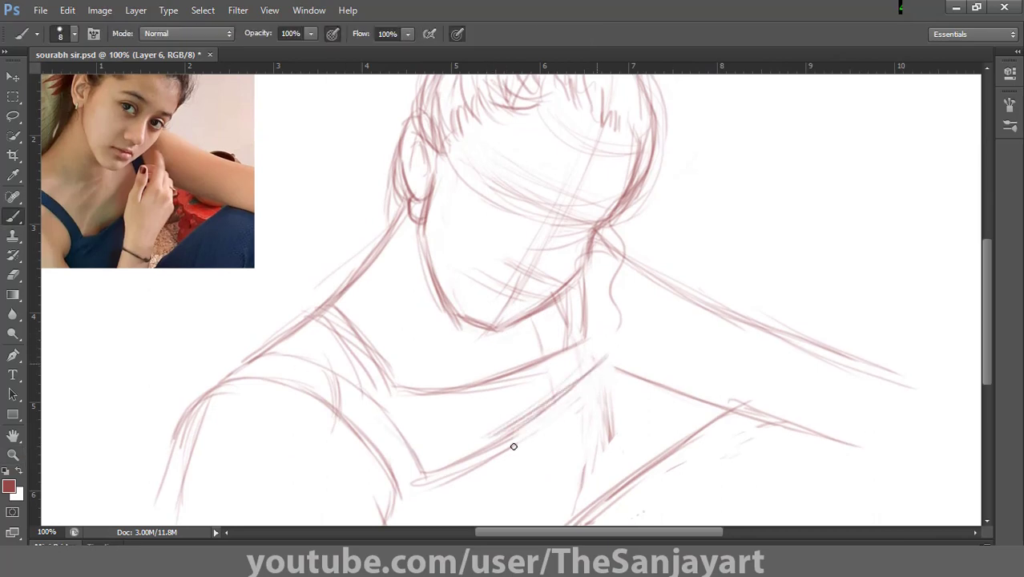
pyautogui.moveTo(622, 339); pyautogui.dragTo(523, 445)
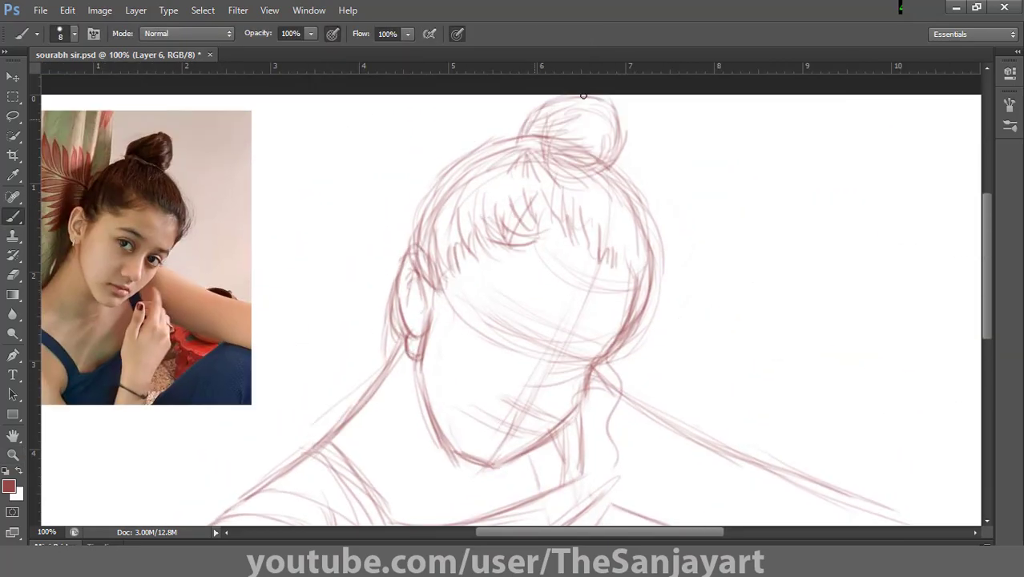
pyautogui.press('e')
pyautogui.click(67, 34)
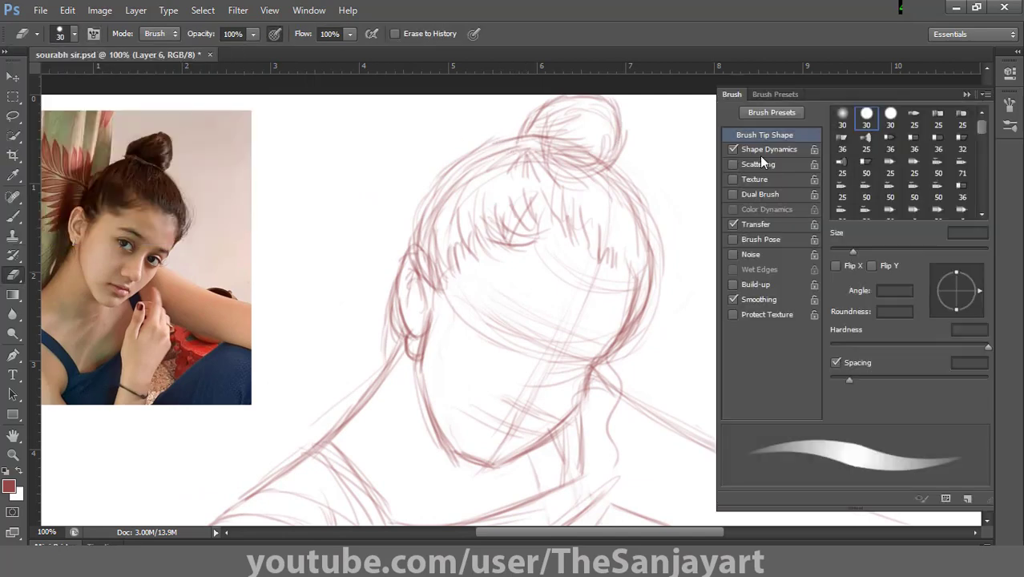
pyautogui.press('F5')
pyautogui.moveTo(595, 149)
pyautogui.mouseDown()
pyautogui.moveTo(643, 203)
pyautogui.moveTo(649, 250)
pyautogui.moveTo(625, 264)
pyautogui.mouseUp()
pyautogui.moveTo(479, 310); pyautogui.dragTo(551, 351)
# - Sketch the lips at the mouth with the Brush and sample a canvas colour
pyautogui.press('b')
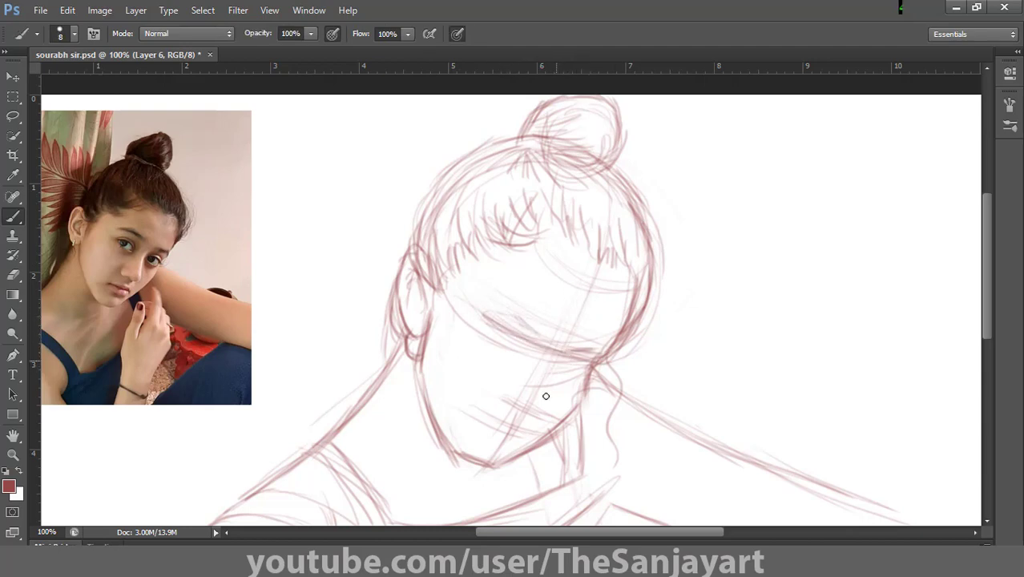
pyautogui.moveTo(482, 311)
pyautogui.mouseDown()
pyautogui.moveTo(535, 330)
pyautogui.moveTo(521, 320)
pyautogui.mouseUp()
pyautogui.keyDown('alt'); pyautogui.click(530, 333); pyautogui.keyUp('alt')
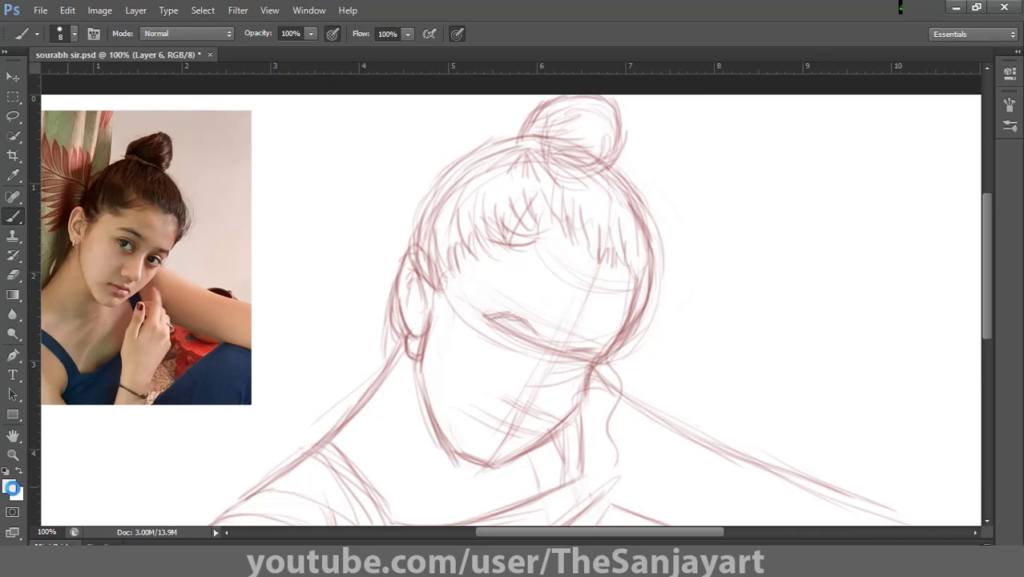
# - Choose a reddish foreground colour in the Color Picker for sketching
pyautogui.press('z')
pyautogui.click(534, 328)
pyautogui.click(9, 486)
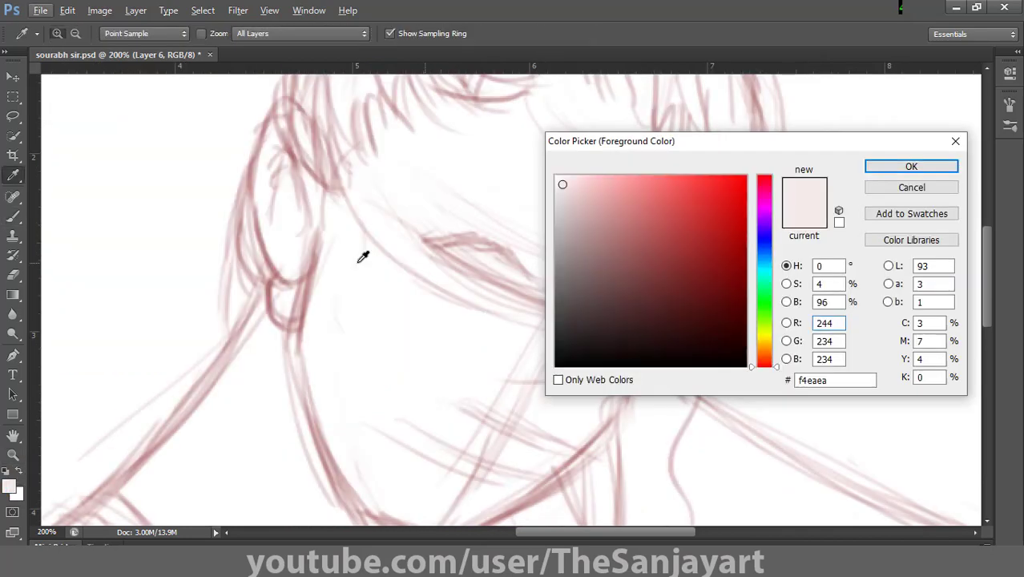
pyautogui.click(361, 256)
pyautogui.press('Return')
pyautogui.hotkey('ctrl', '-')
pyautogui.hotkey('ctrl', '-')
pyautogui.press('b')
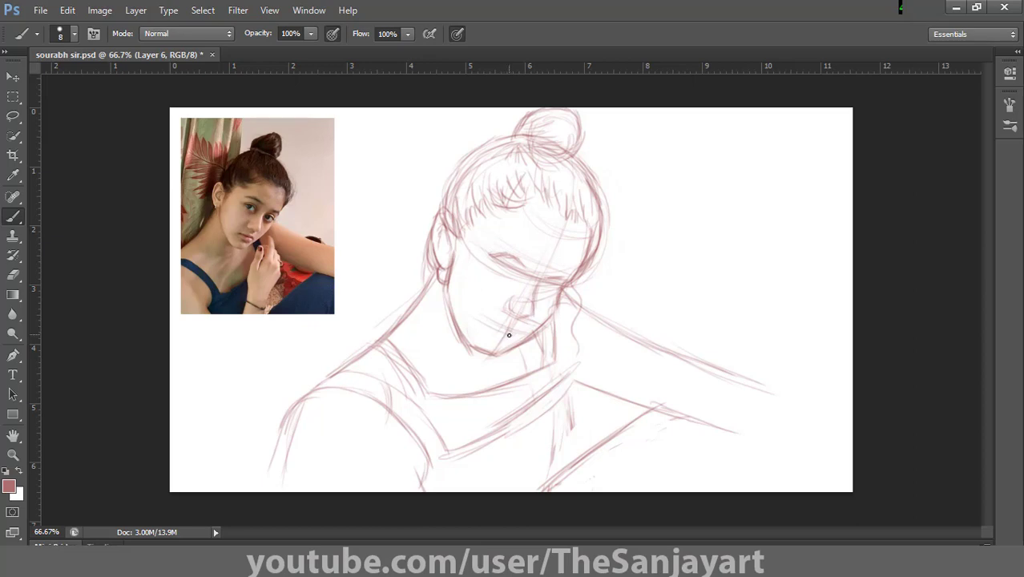
# - Zoom in on the face, darken the lower eyelid and mark the nose
pyautogui.click(487, 369)
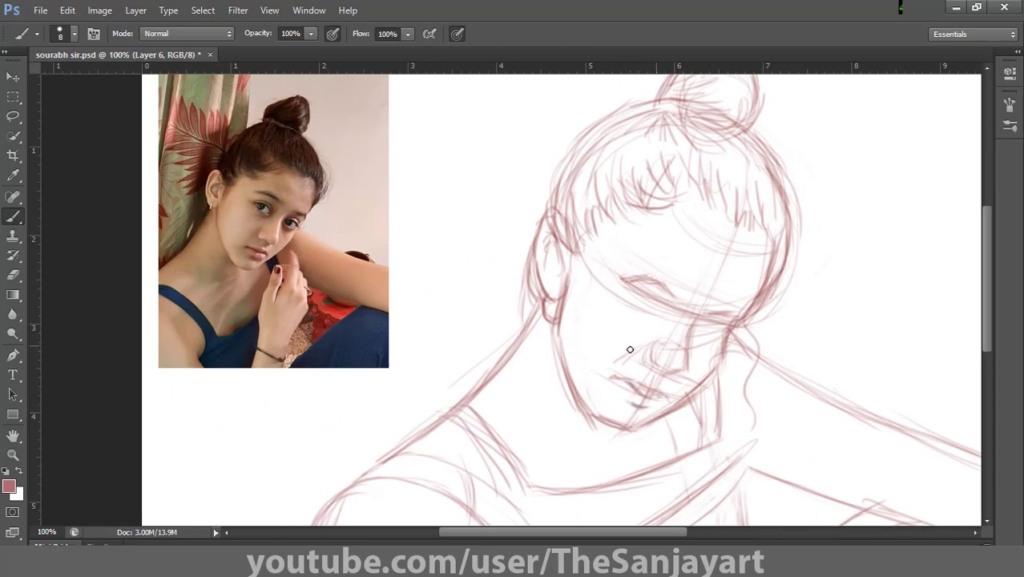
pyautogui.click(648, 299)
pyautogui.moveTo(661, 301); pyautogui.dragTo(633, 300)
pyautogui.click(704, 325)
pyautogui.click(661, 354)
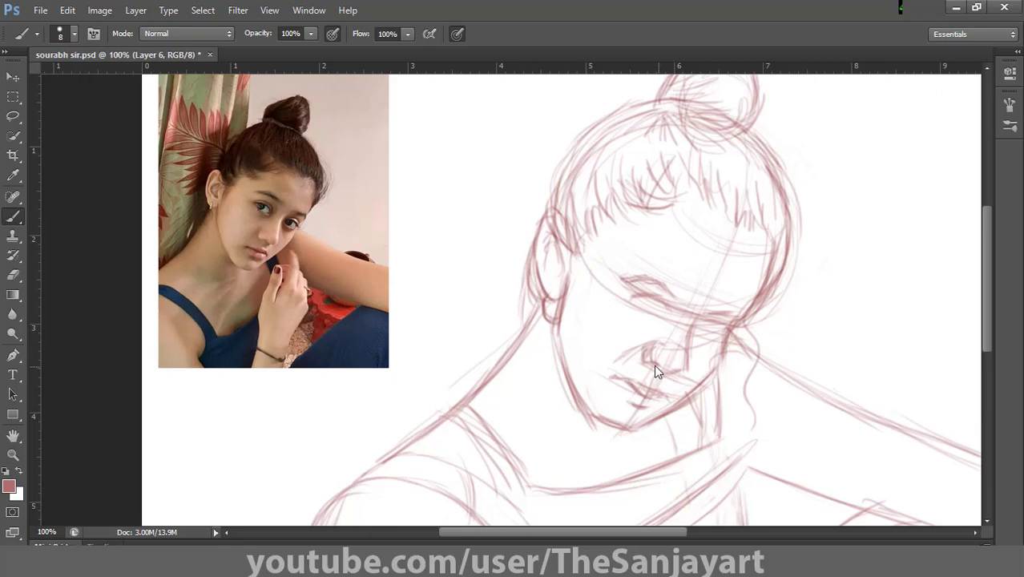
# - Zoom out, then zoom in close on the eye to draw the iris on Layer 5
pyautogui.hotkey('ctrl', '-')
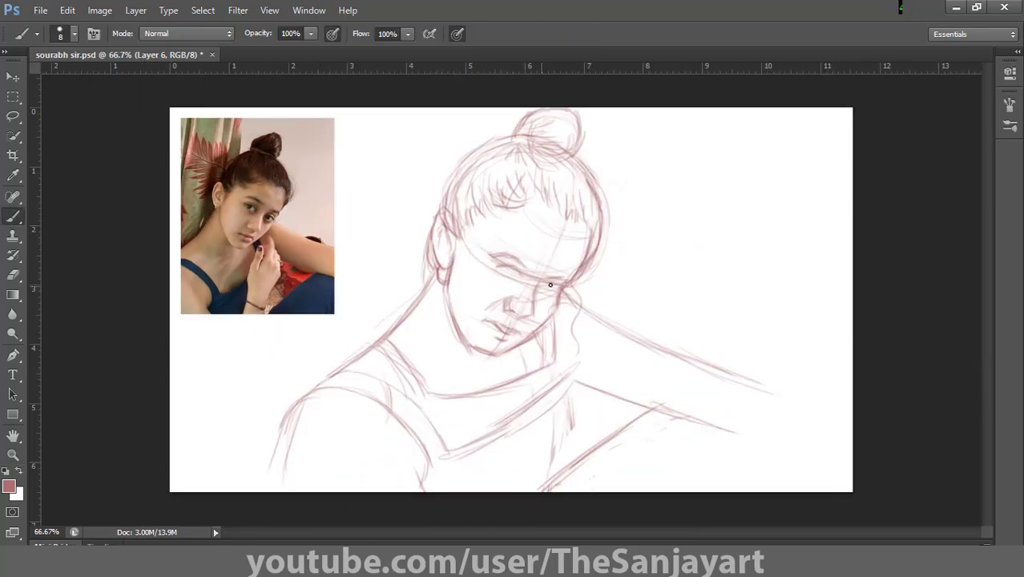
pyautogui.click(545, 293)
pyautogui.press('z')
pyautogui.moveTo(624, 384)
pyautogui.mouseDown()
pyautogui.moveTo(567, 275)
pyautogui.moveTo(673, 337)
pyautogui.mouseUp()
pyautogui.press('b')
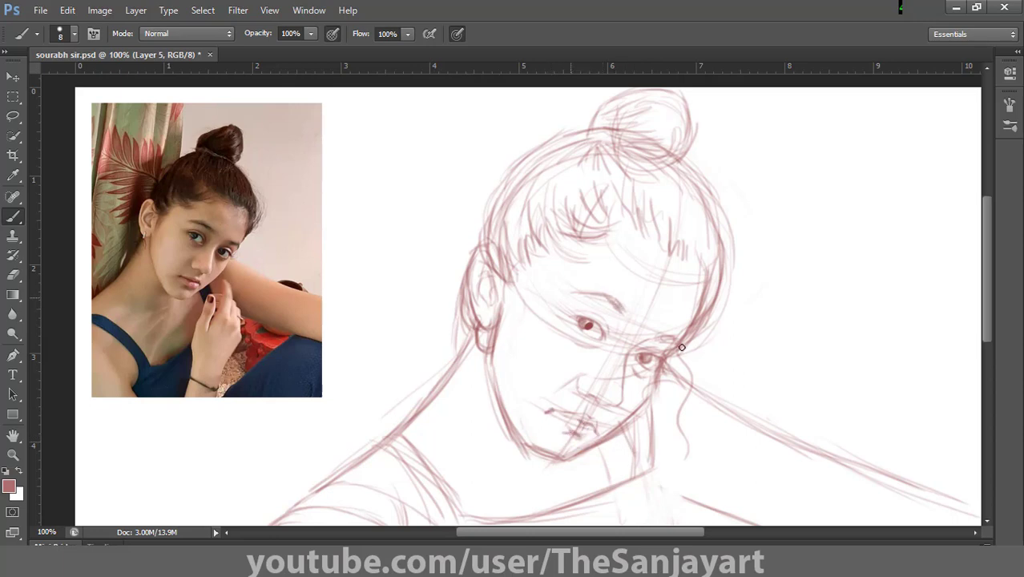
# - Darken the left eyebrow and the strokes above the right eye on Layer 5
pyautogui.press('e')
pyautogui.press('b')
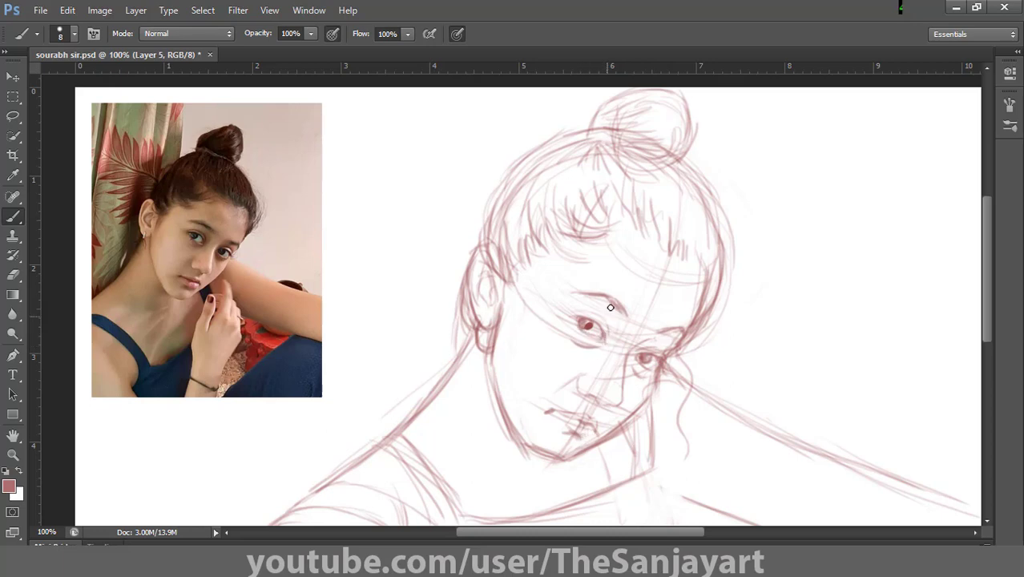
pyautogui.moveTo(594, 300); pyautogui.dragTo(625, 308)
pyautogui.moveTo(642, 345); pyautogui.dragTo(662, 338)
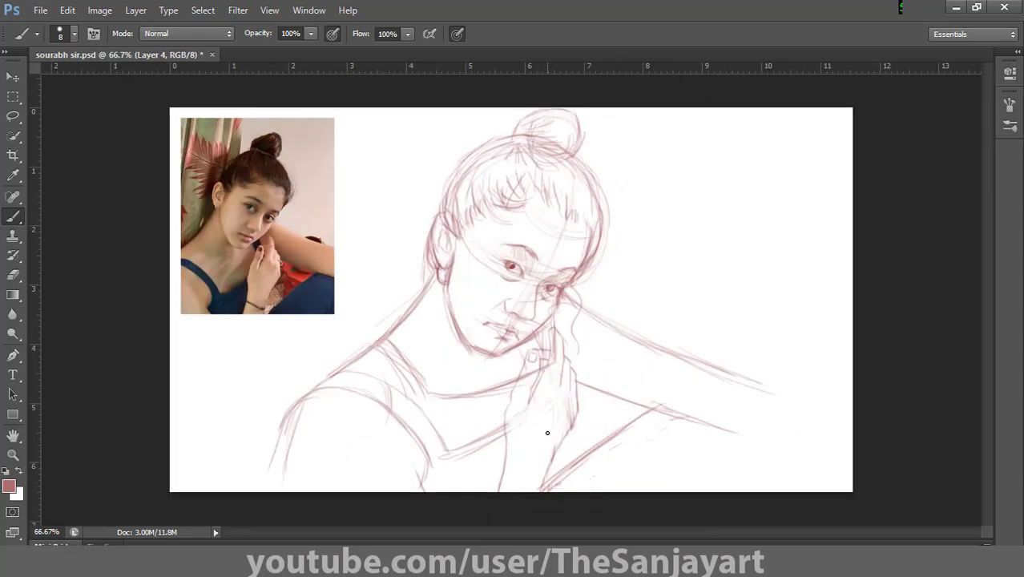
# - Darken the lower neck line and zoom in near the chin
pyautogui.moveTo(514, 461); pyautogui.dragTo(510, 449)
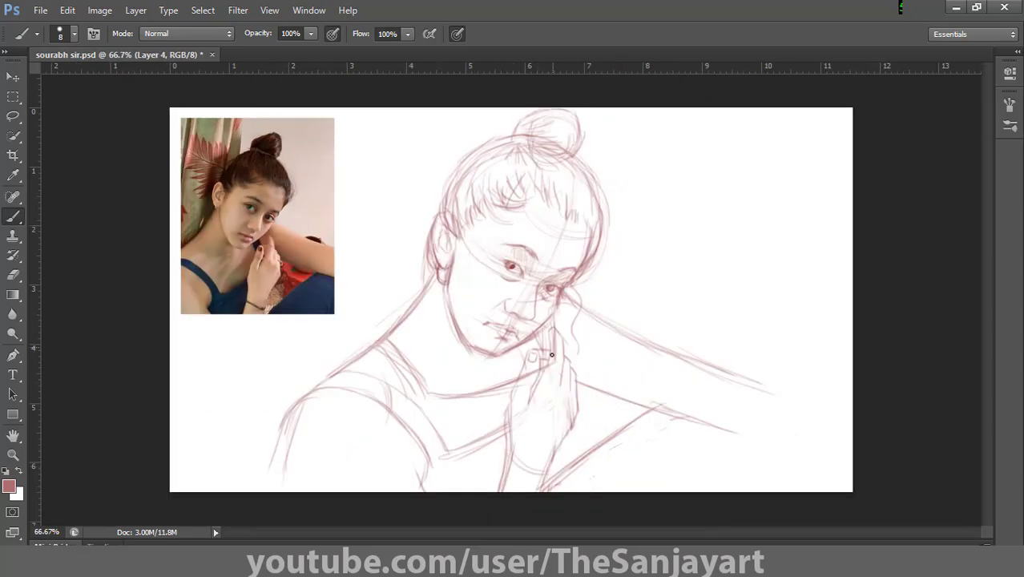
pyautogui.moveTo(551, 355); pyautogui.dragTo(686, 350)
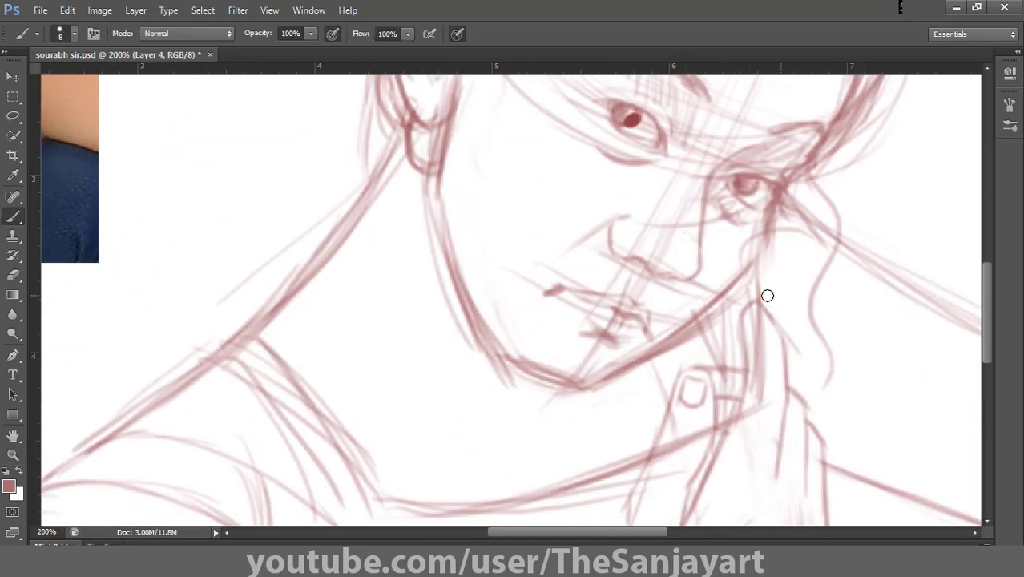
pyautogui.moveTo(773, 499); pyautogui.dragTo(699, 289)
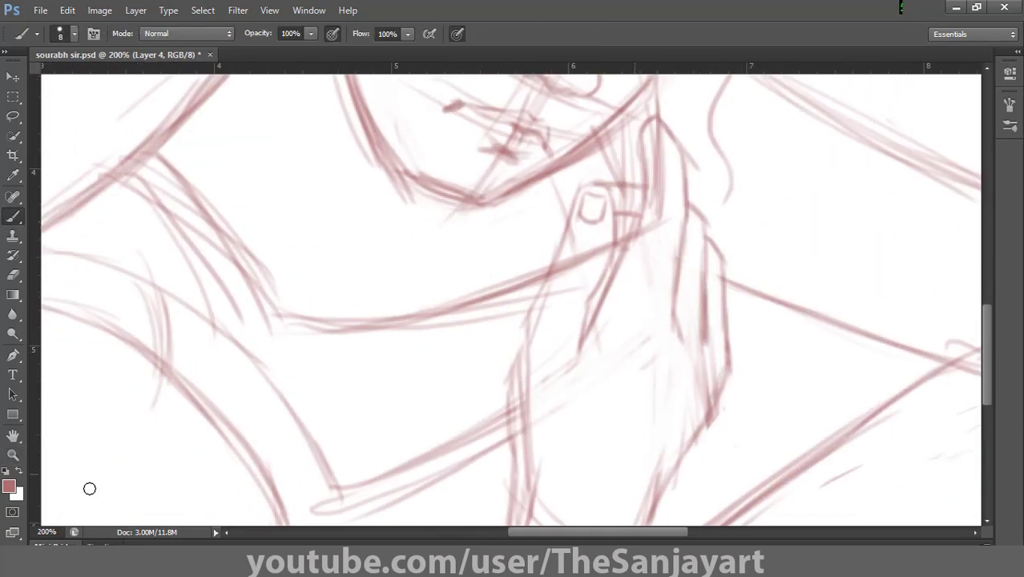
pyautogui.press('z')
pyautogui.hotkey('ctrl', '0')
pyautogui.click(611, 276)
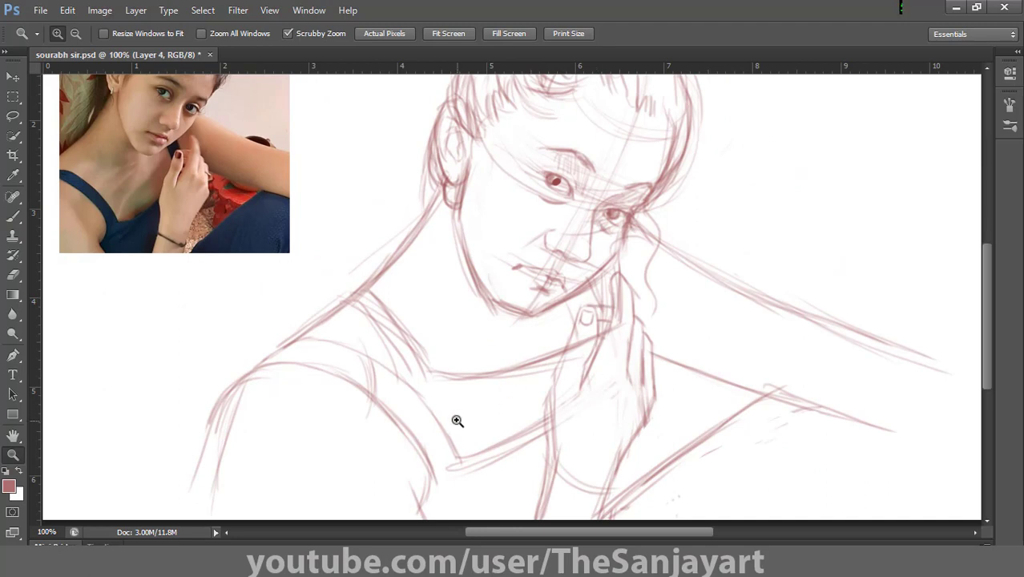
# - Lighten the collarbone and neck strokes on Layer 2, shrinking the eraser to 10
pyautogui.press('v')
pyautogui.click(526, 370)
pyautogui.press('e')
pyautogui.moveTo(526, 370)
pyautogui.mouseDown()
pyautogui.moveTo(547, 350)
pyautogui.moveTo(397, 307)
pyautogui.moveTo(435, 364)
pyautogui.mouseUp()
pyautogui.press('[')
pyautogui.press('[')
pyautogui.press('[')
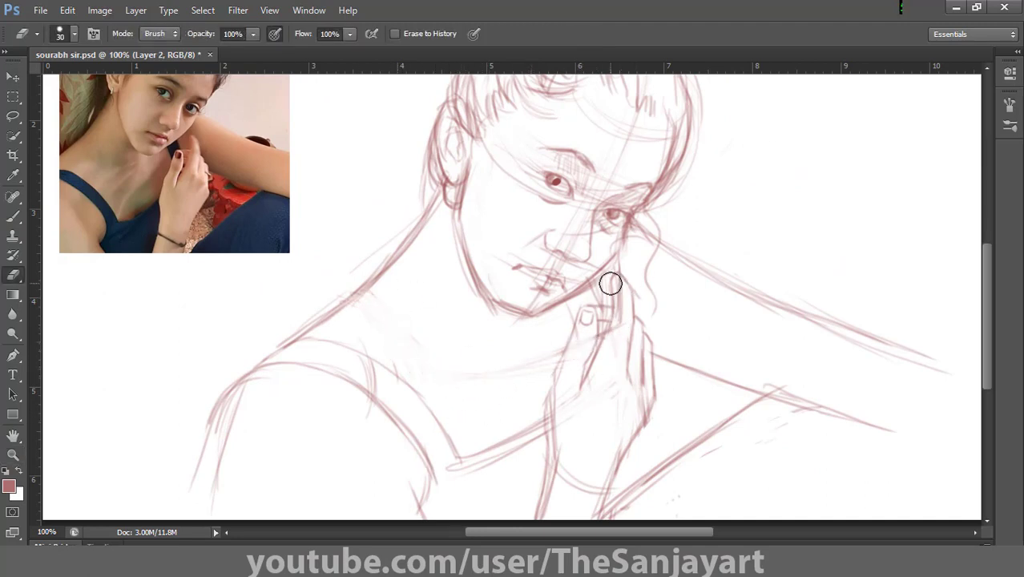
pyautogui.press('[')
# - Pick the sketch layers from the canvas, finishing with Layer 2 active
pyautogui.press('v')
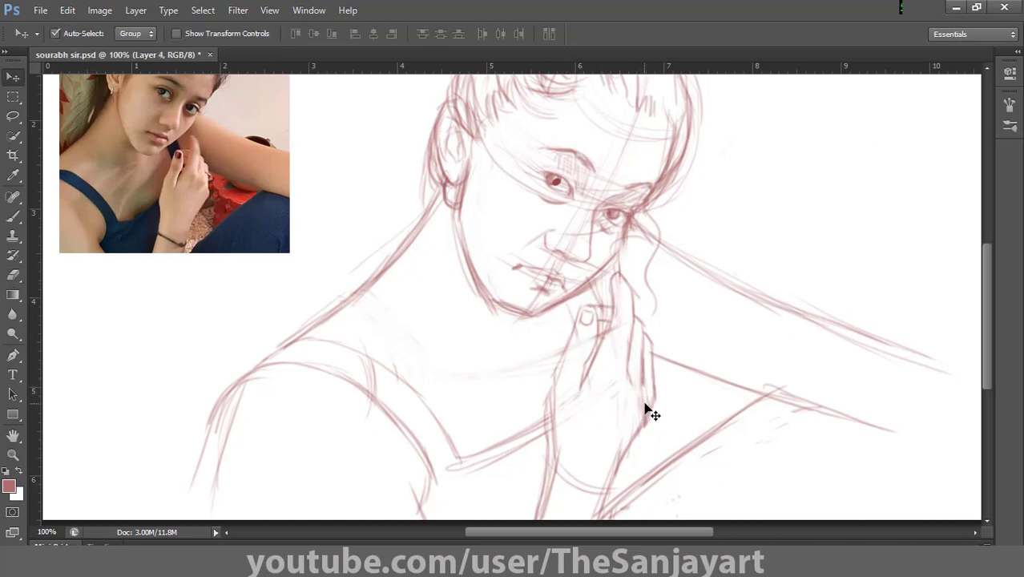
pyautogui.click(644, 411)
pyautogui.press('e')
pyautogui.press('v')
pyautogui.click(645, 245)
pyautogui.press('e')
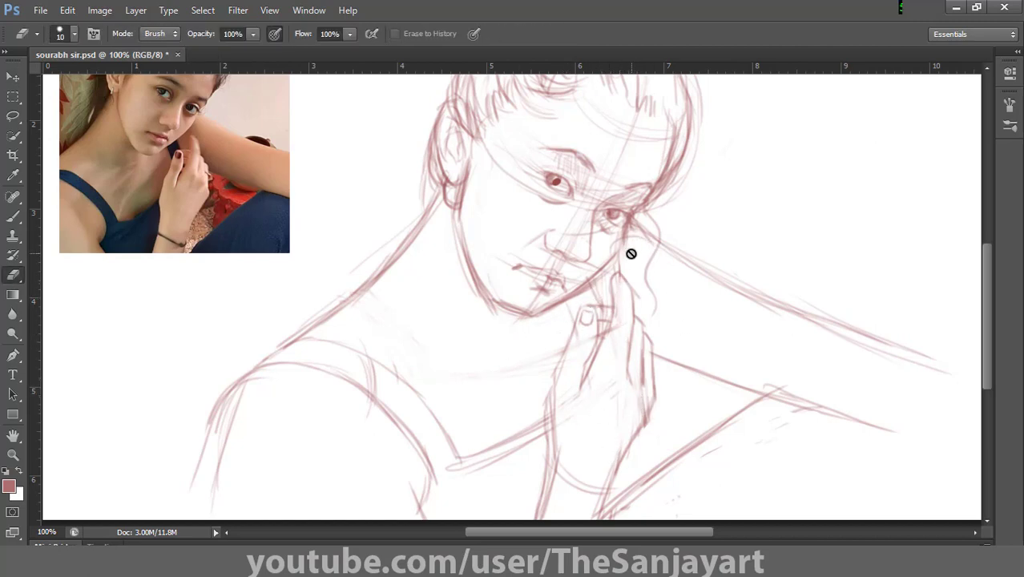
pyautogui.press('v')
pyautogui.click(641, 244)
pyautogui.press('e')
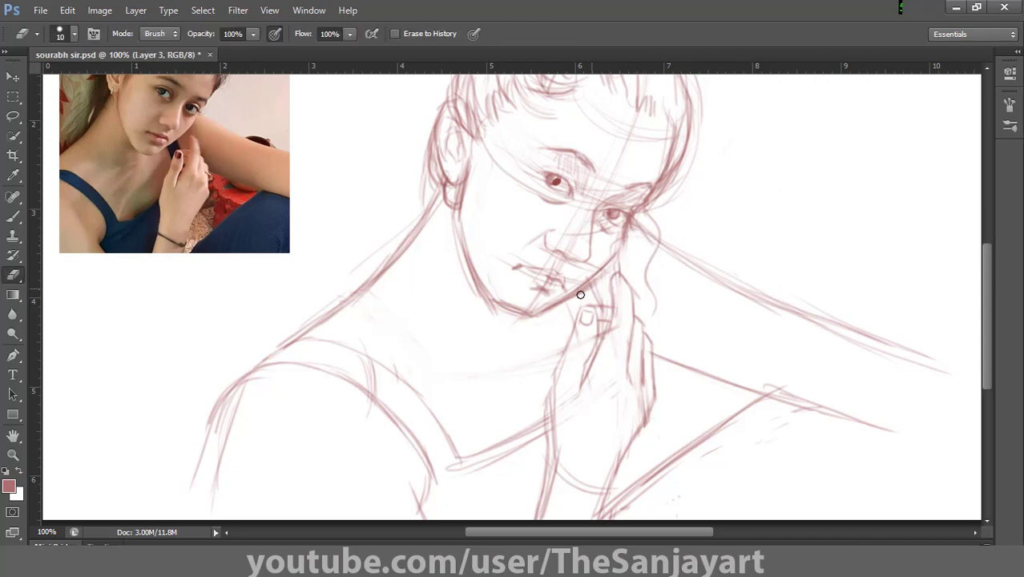
pyautogui.press('v')
pyautogui.click(587, 287)
pyautogui.press('e')
# - Sketch the fingertip and thumb under the chin and the arm line toward the elbow
pyautogui.press('b')
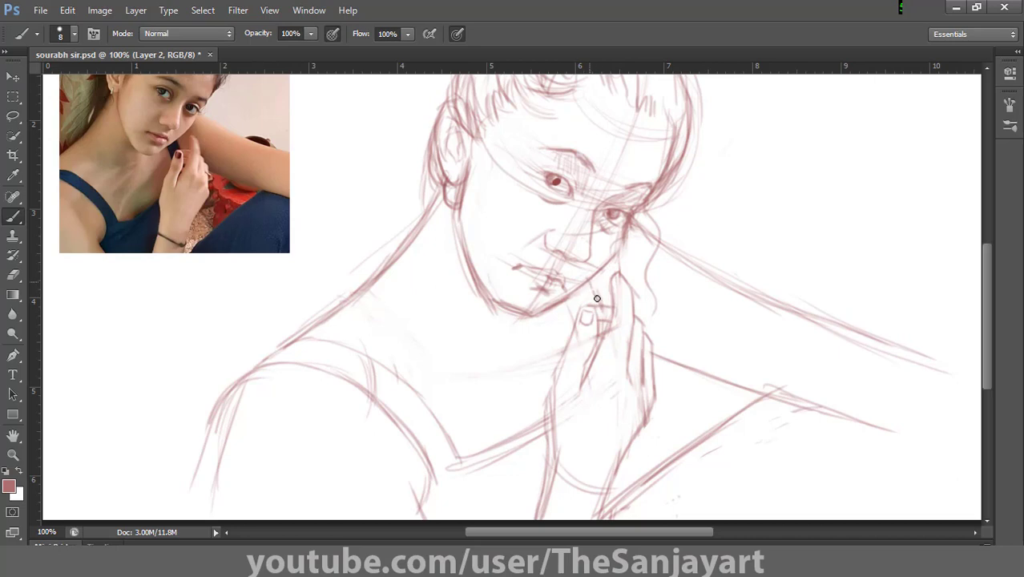
pyautogui.moveTo(579, 311)
pyautogui.mouseDown()
pyautogui.moveTo(574, 297)
pyautogui.moveTo(595, 298)
pyautogui.moveTo(591, 314)
pyautogui.mouseUp()
pyautogui.moveTo(454, 461); pyautogui.dragTo(548, 415)
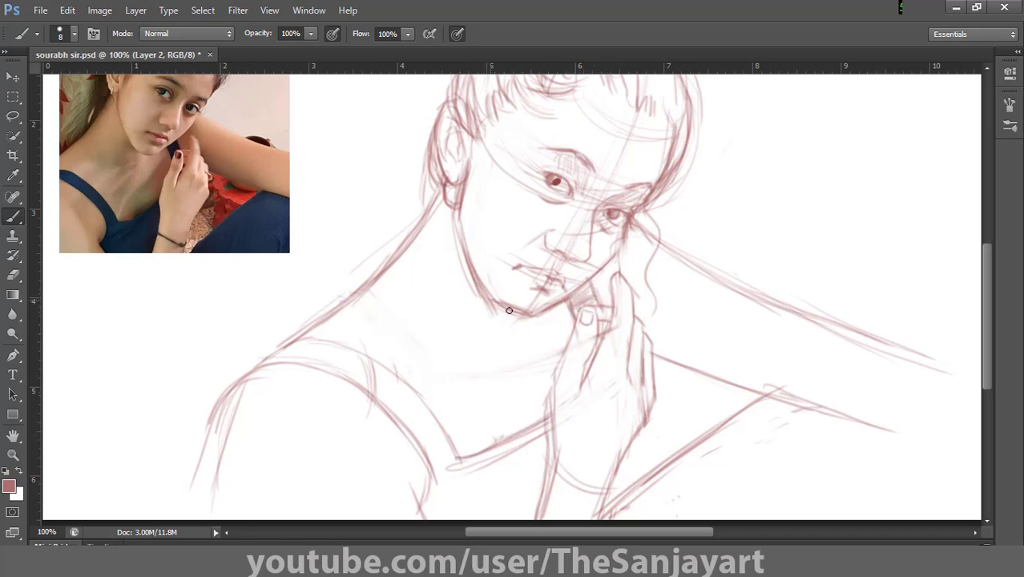
pyautogui.hotkey('ctrl', '-')
pyautogui.press('e')
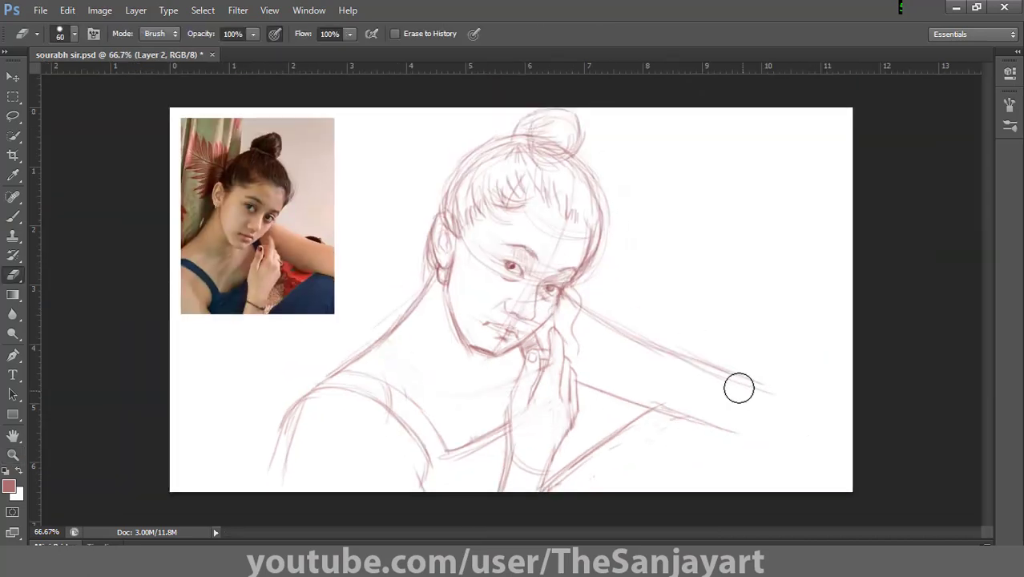
pyautogui.press(']')
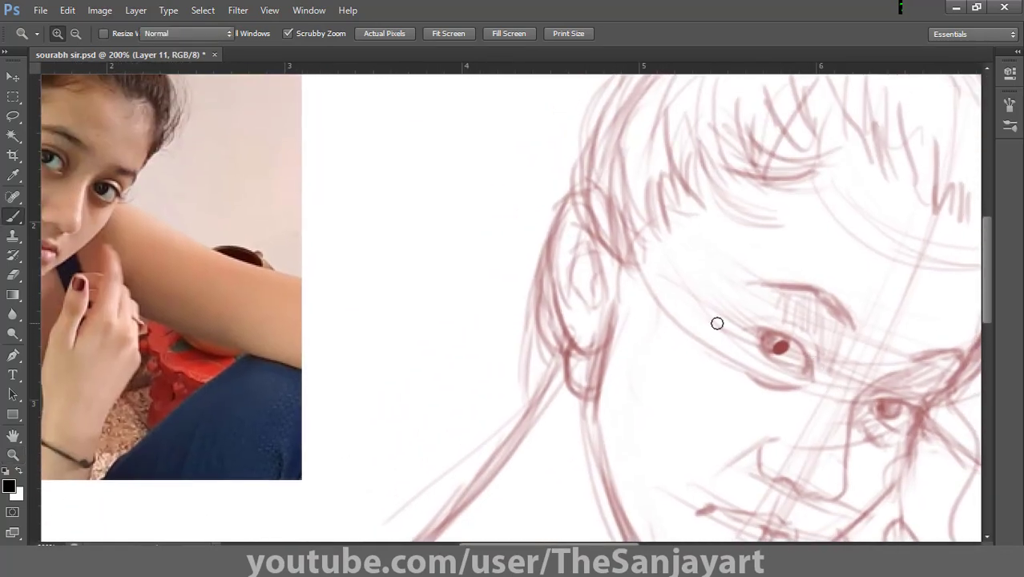
# - Ink the grey eyebrow and a darker, larger iris with pressure-controlled brush size
pyautogui.moveTo(761, 284); pyautogui.dragTo(833, 286)
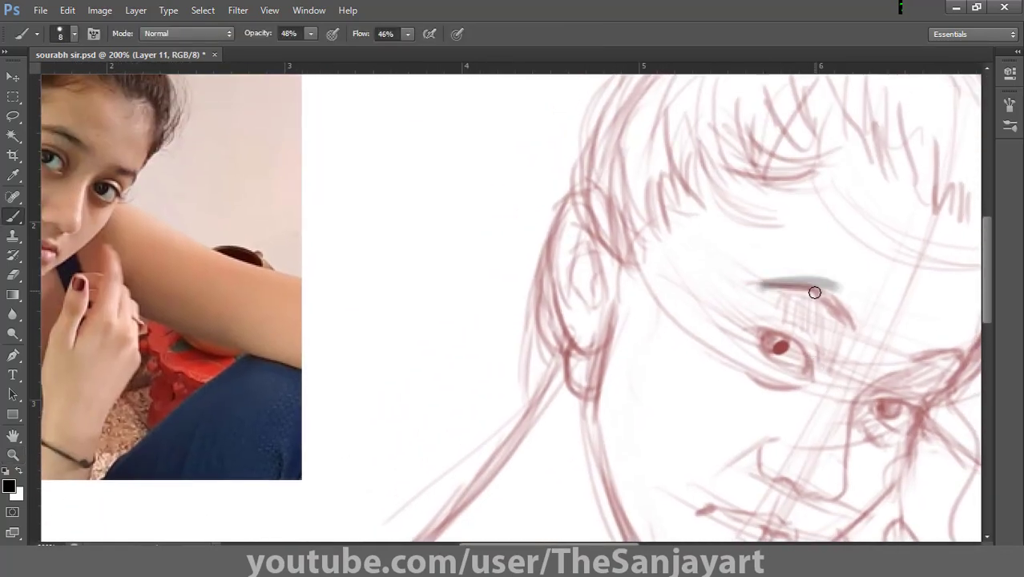
pyautogui.moveTo(770, 287); pyautogui.dragTo(811, 292)
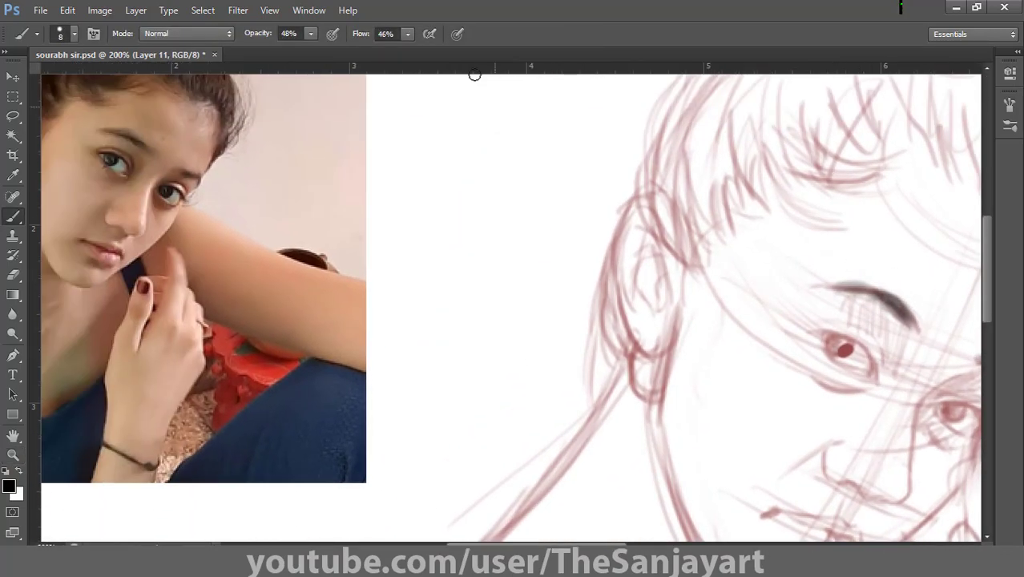
pyautogui.click(457, 34)
pyautogui.moveTo(807, 335)
pyautogui.mouseDown()
pyautogui.moveTo(868, 347)
pyautogui.moveTo(830, 346)
pyautogui.moveTo(496, 228)
pyautogui.mouseUp()
# - Ink the second eye's iris, dark lines around both eyes and the nose line
pyautogui.moveTo(597, 286)
pyautogui.mouseDown()
pyautogui.moveTo(646, 297)
pyautogui.moveTo(629, 293)
pyautogui.moveTo(624, 327)
pyautogui.mouseUp()
pyautogui.moveTo(536, 274); pyautogui.dragTo(489, 268)
pyautogui.moveTo(581, 288)
pyautogui.mouseDown()
pyautogui.moveTo(609, 266)
pyautogui.moveTo(934, 347)
pyautogui.moveTo(736, 236)
pyautogui.mouseUp()
pyautogui.moveTo(741, 240)
pyautogui.mouseDown()
pyautogui.moveTo(727, 327)
pyautogui.moveTo(688, 346)
pyautogui.mouseUp()
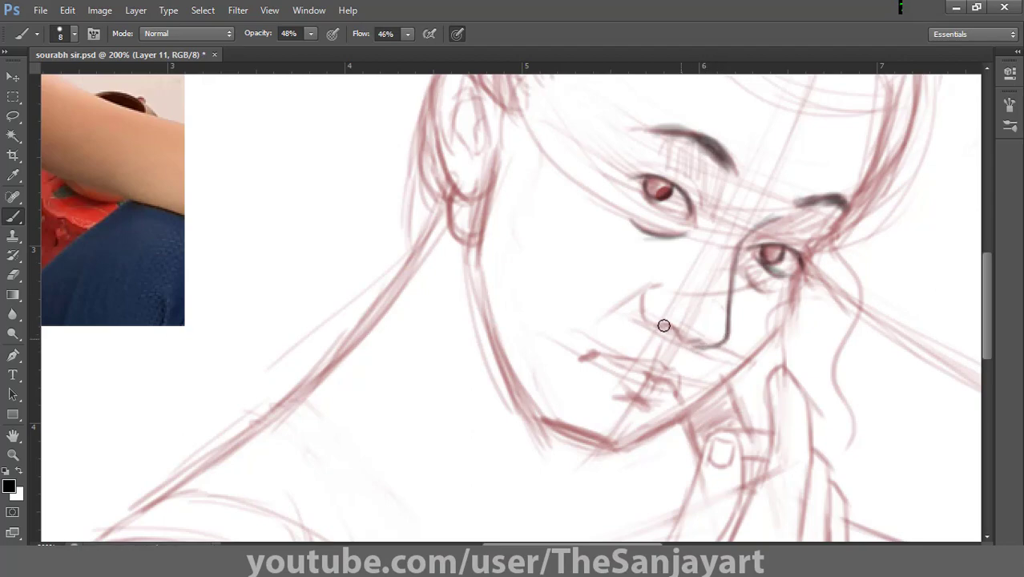
pyautogui.moveTo(733, 298)
pyautogui.mouseDown()
pyautogui.moveTo(618, 237)
pyautogui.moveTo(614, 276)
pyautogui.moveTo(653, 352)
pyautogui.moveTo(747, 328)
pyautogui.moveTo(774, 272)
pyautogui.mouseUp()
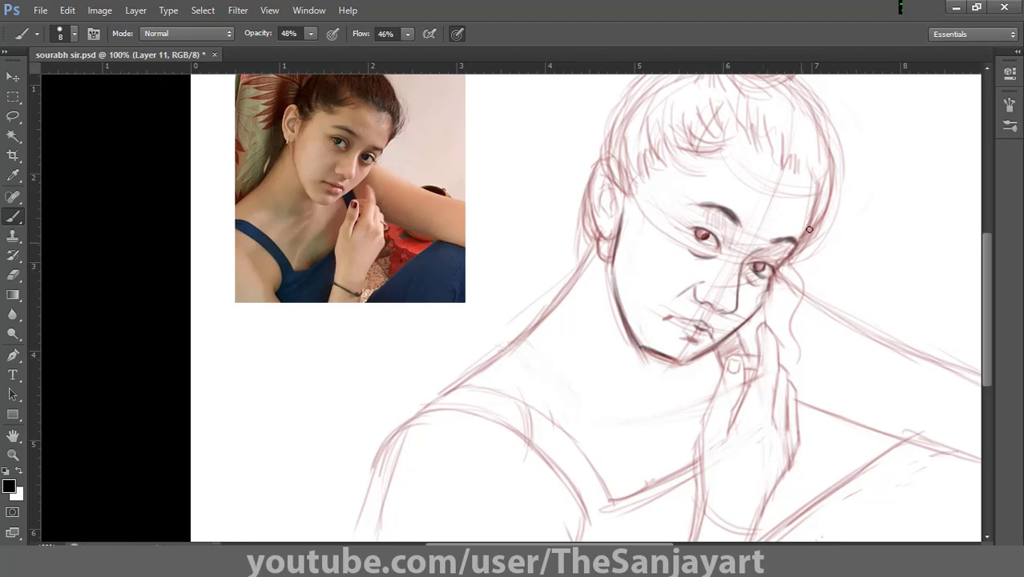
# - Darken the head, temple, ear and hair strokes, plus the neck, shoulder and strap lines
pyautogui.moveTo(809, 230); pyautogui.dragTo(791, 255)
pyautogui.moveTo(599, 160)
pyautogui.mouseDown()
pyautogui.moveTo(600, 240)
pyautogui.moveTo(622, 156)
pyautogui.mouseUp()
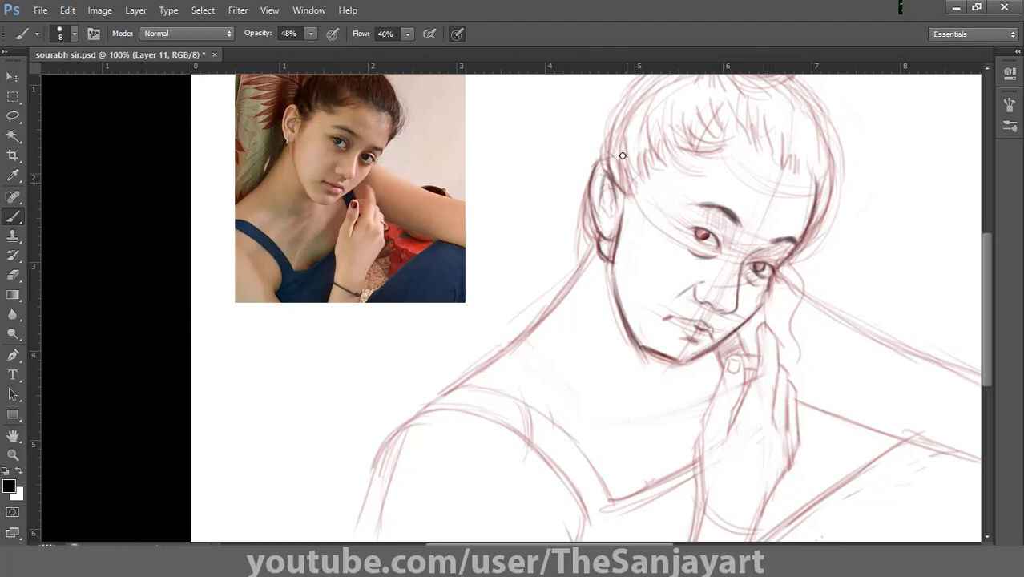
pyautogui.moveTo(734, 96); pyautogui.dragTo(767, 143)
pyautogui.keyDown('alt'); pyautogui.click(731, 167); pyautogui.keyUp('alt')
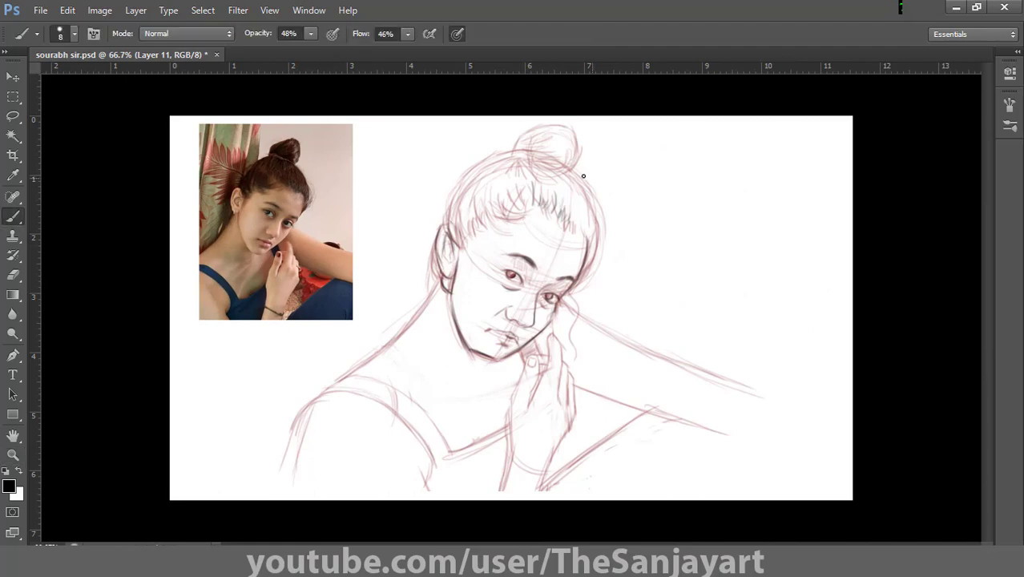
pyautogui.moveTo(597, 186); pyautogui.dragTo(583, 273)
pyautogui.moveTo(443, 280)
pyautogui.mouseDown()
pyautogui.moveTo(312, 401)
pyautogui.moveTo(421, 439)
pyautogui.mouseUp()
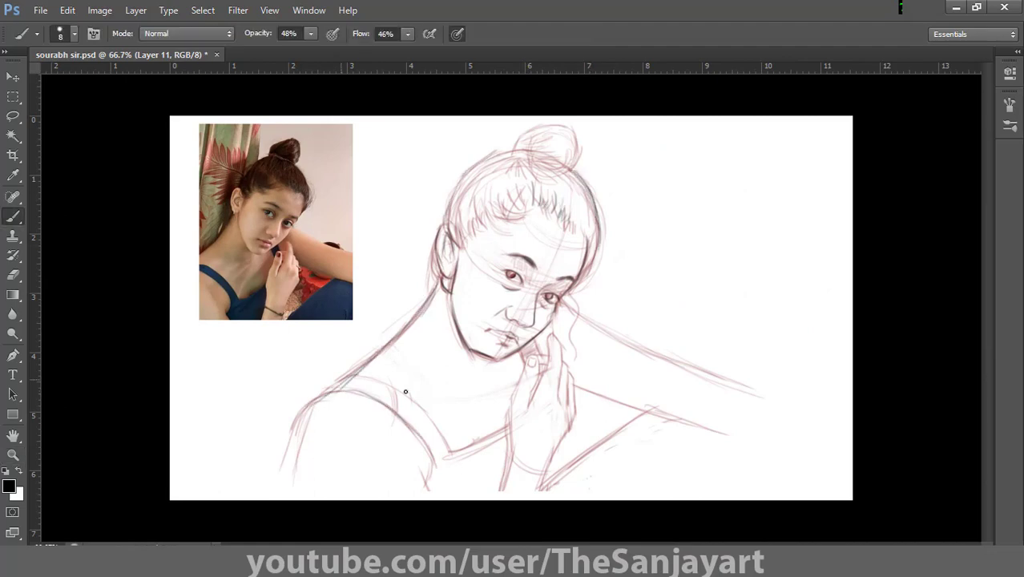
pyautogui.moveTo(358, 377)
pyautogui.mouseDown()
pyautogui.moveTo(448, 450)
pyautogui.moveTo(513, 425)
pyautogui.mouseUp()
# - Darken the right eye's iris and outline the hand and finger edges in dark lines
pyautogui.keyDown('ctrl'); pyautogui.click(499, 271); pyautogui.keyUp('ctrl')
pyautogui.keyDown('ctrl'); pyautogui.click(498, 271); pyautogui.keyUp('ctrl')
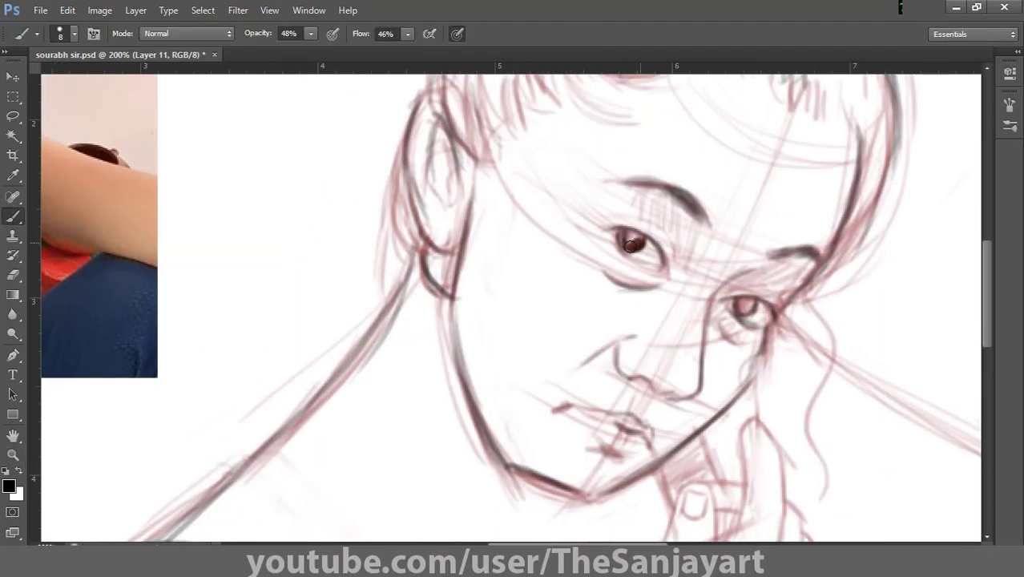
pyautogui.moveTo(747, 309); pyautogui.dragTo(748, 308)
pyautogui.moveTo(409, 425); pyautogui.dragTo(345, 424)
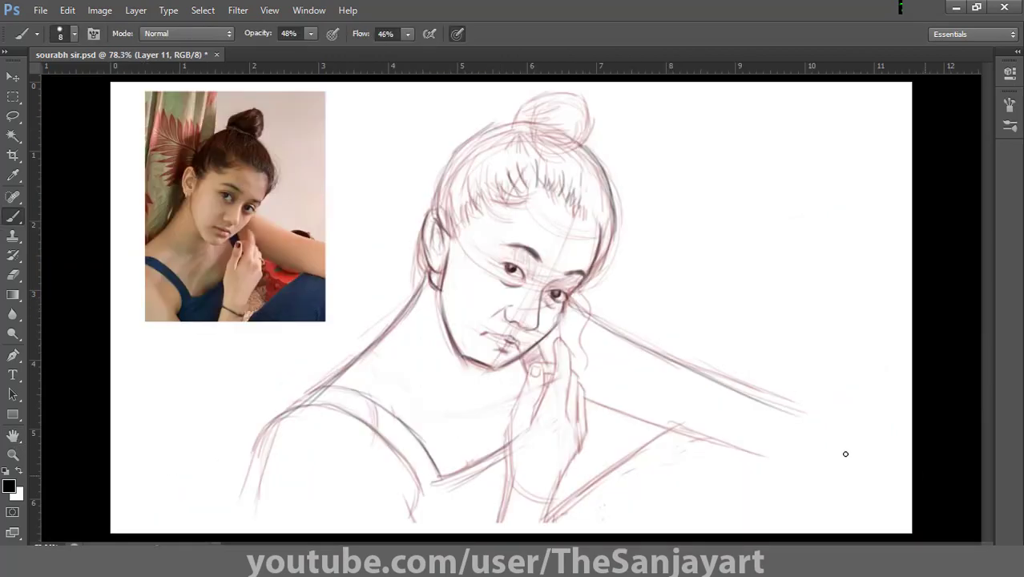
pyautogui.moveTo(553, 460); pyautogui.dragTo(641, 461)
pyautogui.moveTo(507, 240); pyautogui.dragTo(484, 310)
pyautogui.moveTo(553, 210); pyautogui.dragTo(521, 357)
pyautogui.moveTo(578, 213)
pyautogui.mouseDown()
pyautogui.moveTo(587, 146)
pyautogui.moveTo(624, 178)
pyautogui.moveTo(610, 321)
pyautogui.moveTo(533, 340)
pyautogui.mouseUp()
pyautogui.moveTo(624, 210); pyautogui.dragTo(639, 368)
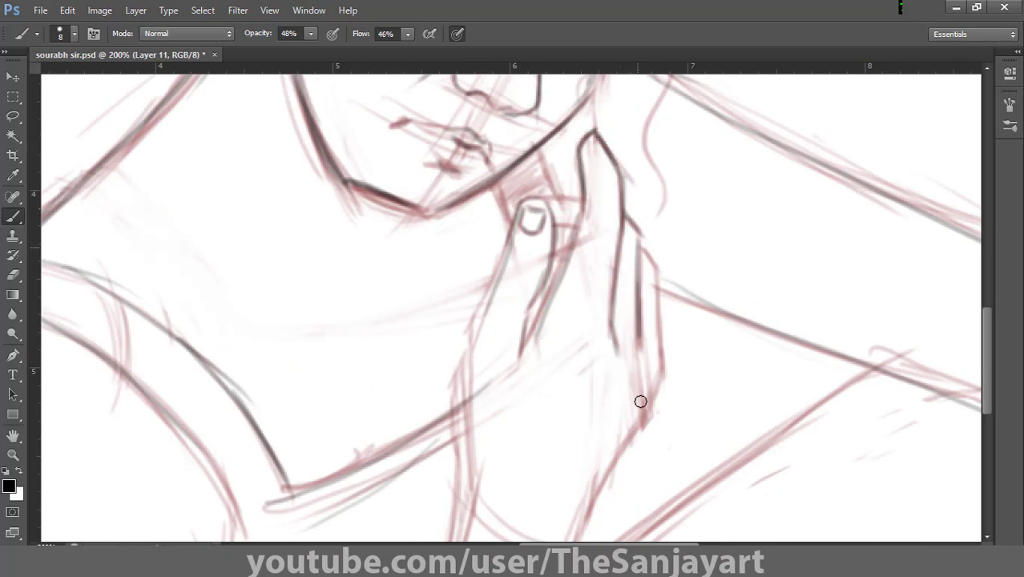
pyautogui.moveTo(649, 248); pyautogui.dragTo(637, 456)
pyautogui.moveTo(688, 350); pyautogui.dragTo(774, 278)
# - Undo a stray stroke and ink the shoulder and arm curves near the elbow
pyautogui.scroll(-3, 578, 207)
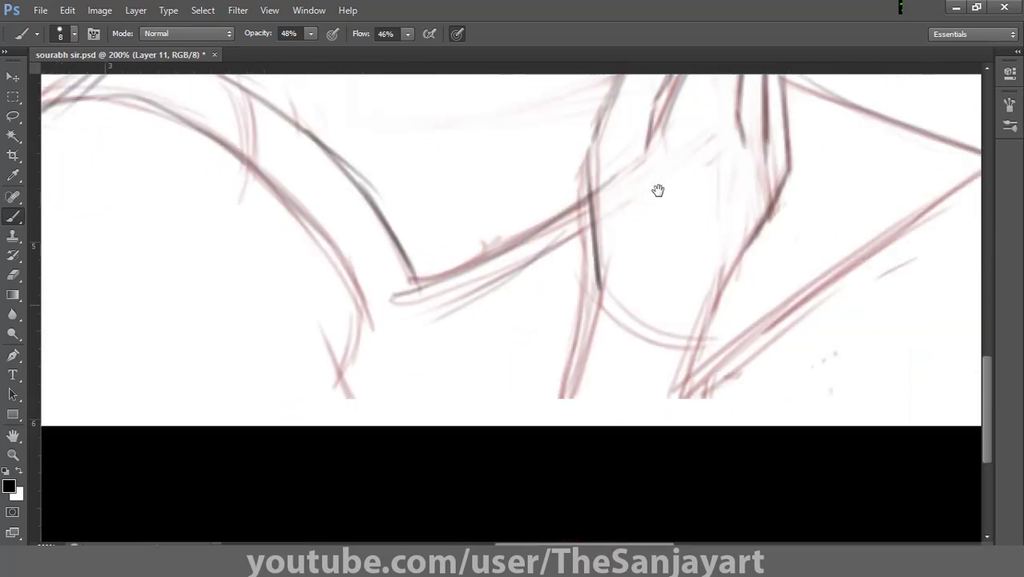
pyautogui.scroll(-1, 656, 190)
pyautogui.moveTo(421, 261)
pyautogui.mouseDown()
pyautogui.moveTo(551, 463)
pyautogui.moveTo(682, 401)
pyautogui.mouseUp()
pyautogui.hotkey('ctrl', 'z')
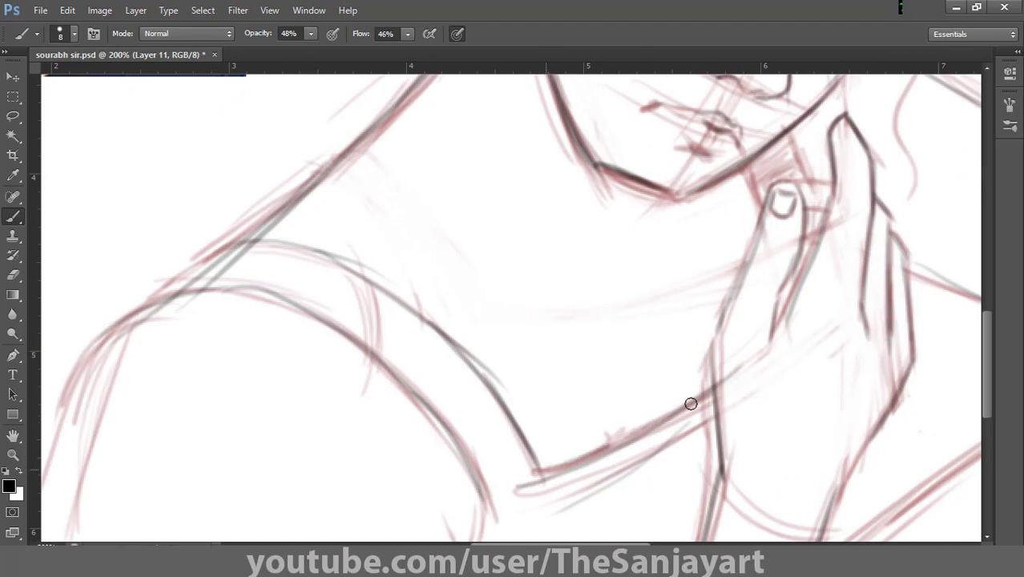
pyautogui.press('z')
pyautogui.hotkey('ctrl', '0')
pyautogui.moveTo(435, 416); pyautogui.dragTo(532, 359)
pyautogui.press('b')
pyautogui.moveTo(416, 335)
pyautogui.mouseDown()
pyautogui.moveTo(471, 307)
pyautogui.moveTo(639, 328)
pyautogui.moveTo(652, 297)
pyautogui.moveTo(683, 307)
pyautogui.mouseUp()
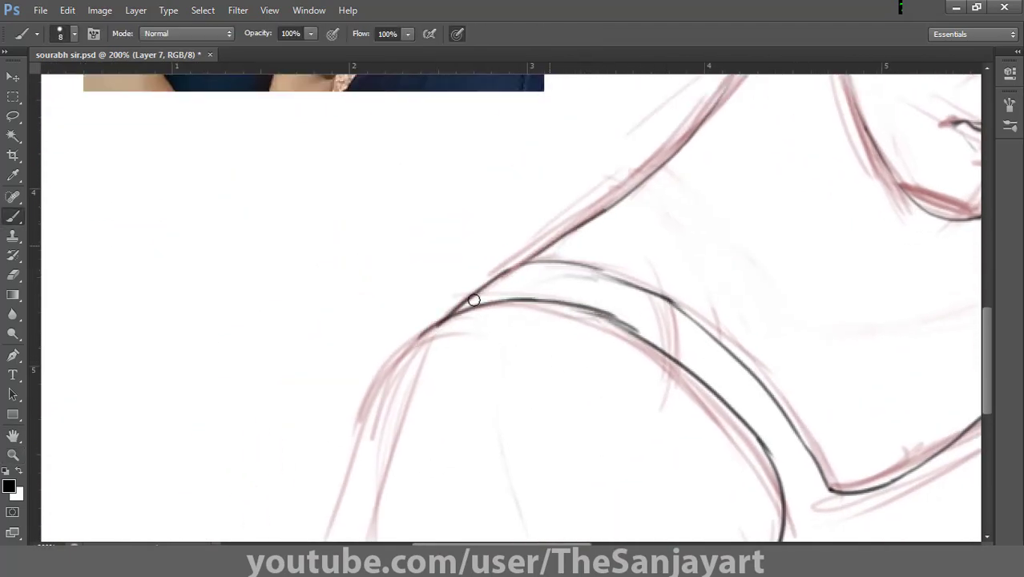
# - Ink a dark line down the left arm, then fit the whole drawing in view
pyautogui.moveTo(423, 335); pyautogui.dragTo(328, 535)
pyautogui.hotkey('ctrl', 'z')
pyautogui.scroll(-3, 488, 412)
pyautogui.hscroll(5, 489, 413)
pyautogui.moveTo(497, 459); pyautogui.dragTo(481, 500)
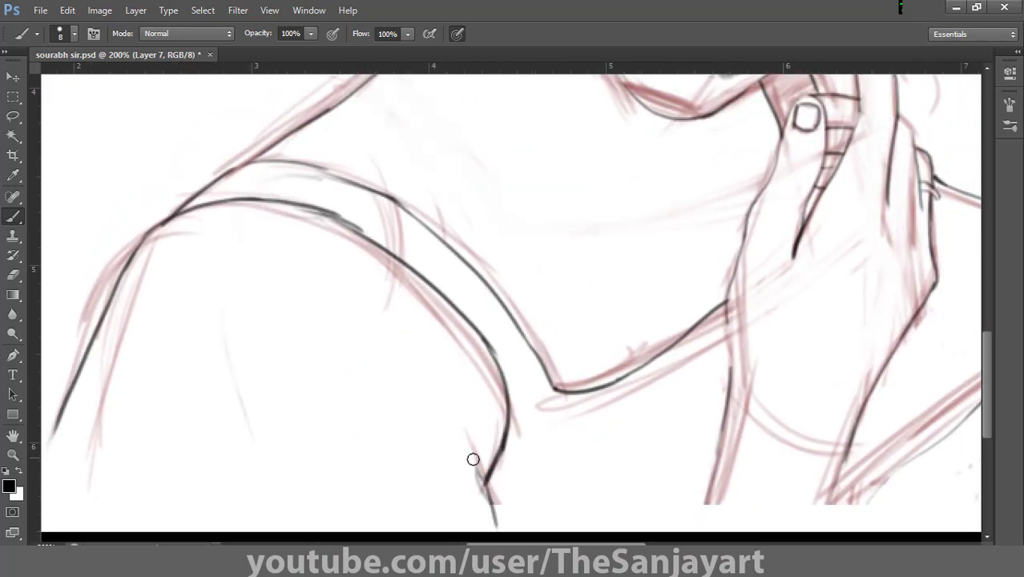
pyautogui.press('h')
pyautogui.hotkey('ctrl', '0')
# - Erase the old finger outline, redraw it in dark line, and zoom in on the fingertip
pyautogui.press('e')
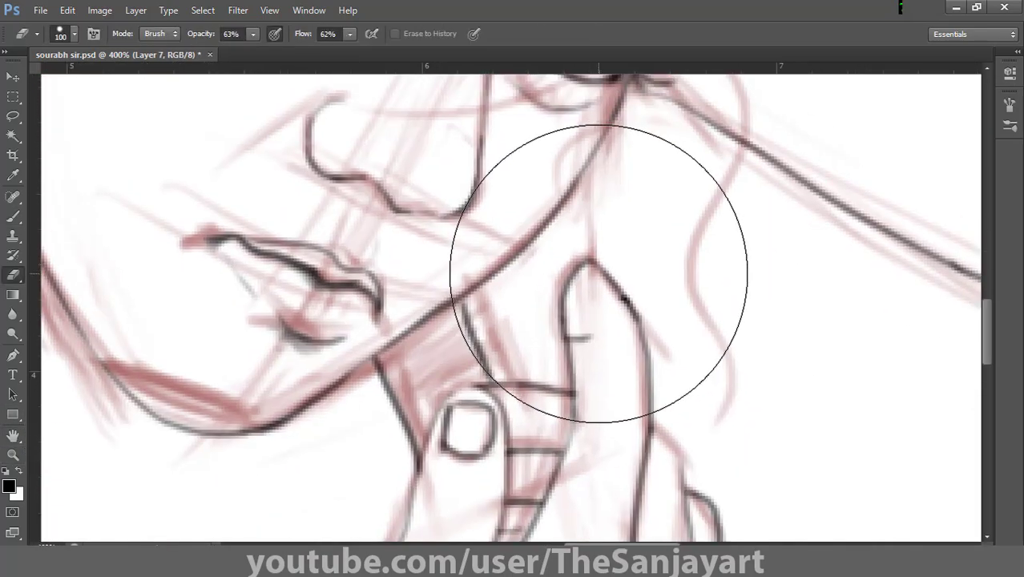
pyautogui.moveTo(566, 299); pyautogui.dragTo(586, 290)
pyautogui.press('b')
pyautogui.moveTo(564, 330)
pyautogui.mouseDown()
pyautogui.moveTo(563, 303)
pyautogui.moveTo(594, 257)
pyautogui.moveTo(650, 419)
pyautogui.mouseUp()
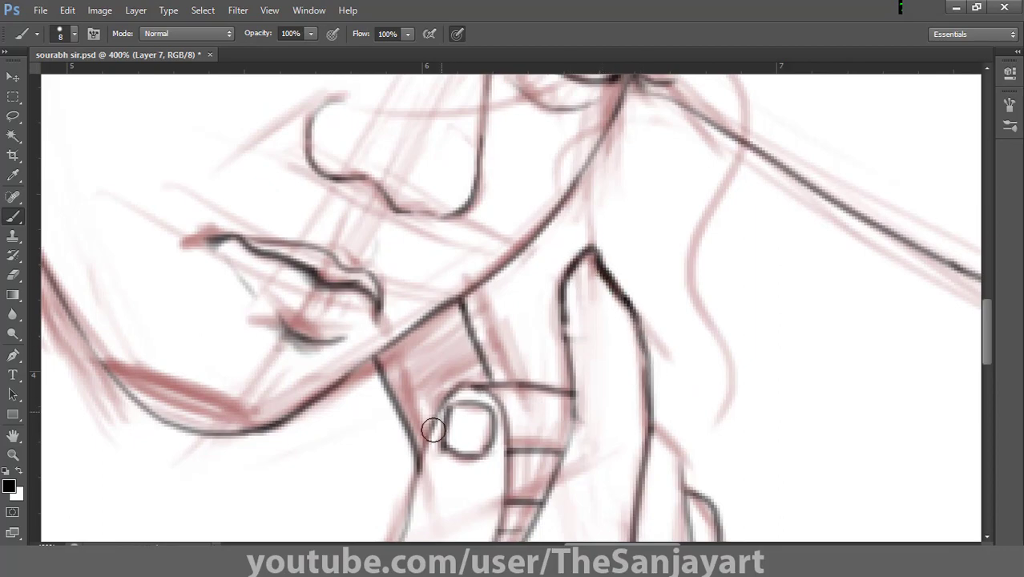
pyautogui.press('z')
pyautogui.moveTo(465, 391); pyautogui.dragTo(521, 361)
pyautogui.press('e')
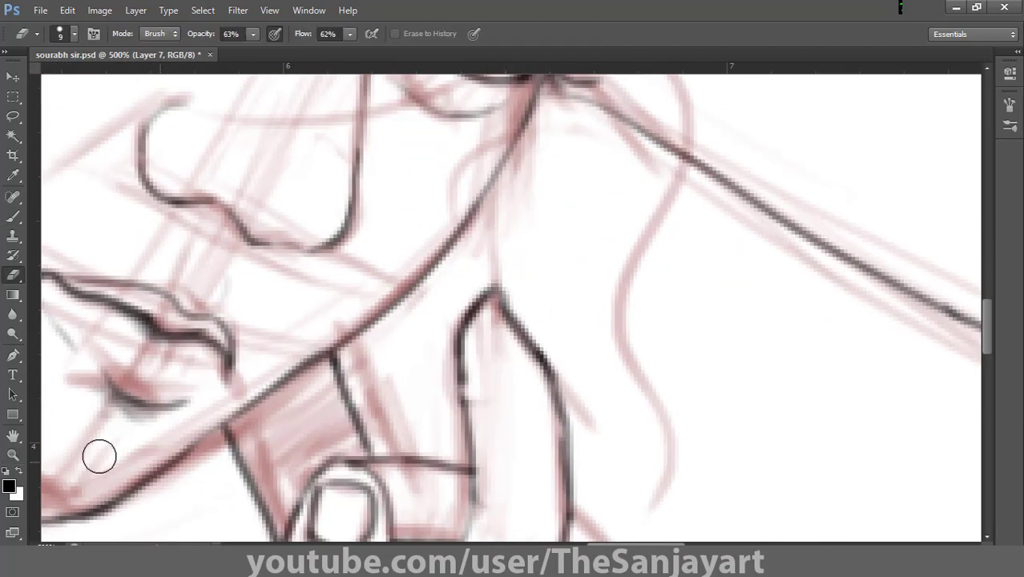
# - On a new layer, shade the top of the hair in soft grey with a larger brush
pyautogui.press('b')
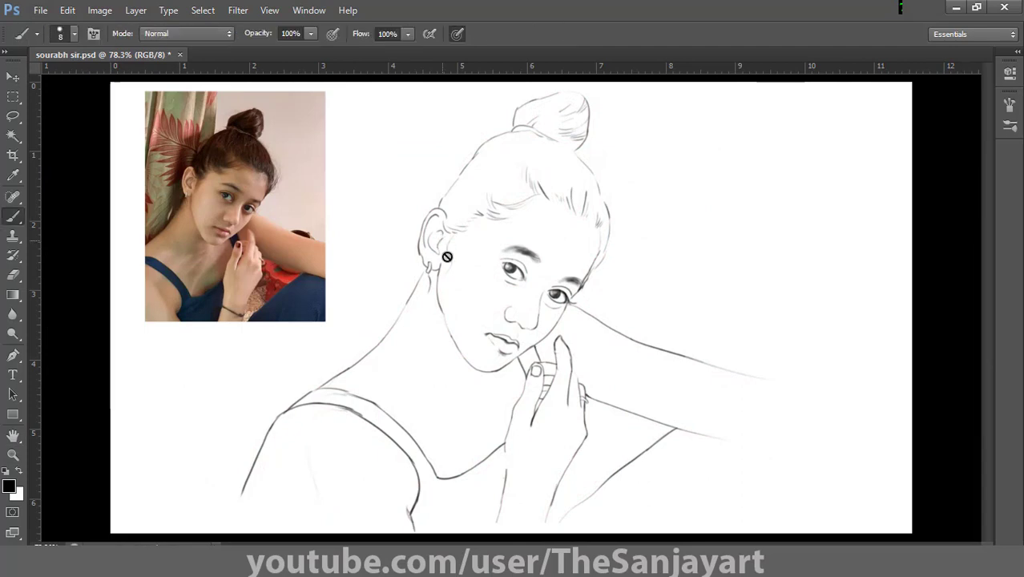
pyautogui.hotkey('ctrl', 'shift', 'alt', 'n')
pyautogui.press(']')
pyautogui.press(']')
pyautogui.press(']')
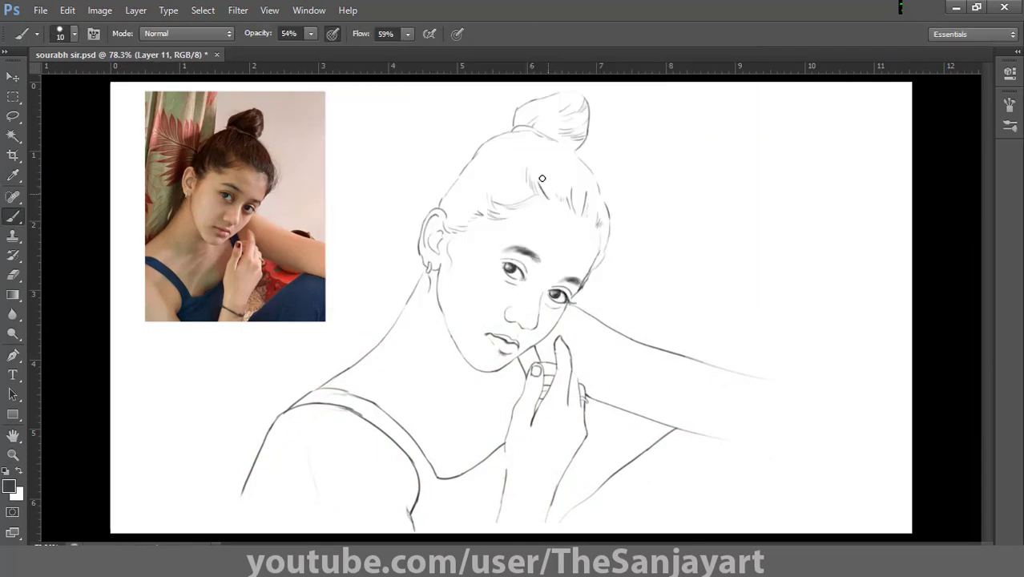
pyautogui.moveTo(553, 187)
pyautogui.mouseDown()
pyautogui.moveTo(574, 199)
pyautogui.moveTo(601, 244)
pyautogui.mouseUp()
pyautogui.moveTo(516, 160)
pyautogui.mouseDown()
pyautogui.moveTo(453, 226)
pyautogui.moveTo(488, 144)
pyautogui.moveTo(576, 198)
pyautogui.moveTo(603, 232)
pyautogui.mouseUp()
# - Shade the hair's left side and the bun in grey with a smaller brush
pyautogui.press('[')
pyautogui.moveTo(496, 191); pyautogui.dragTo(447, 218)
pyautogui.press('[')
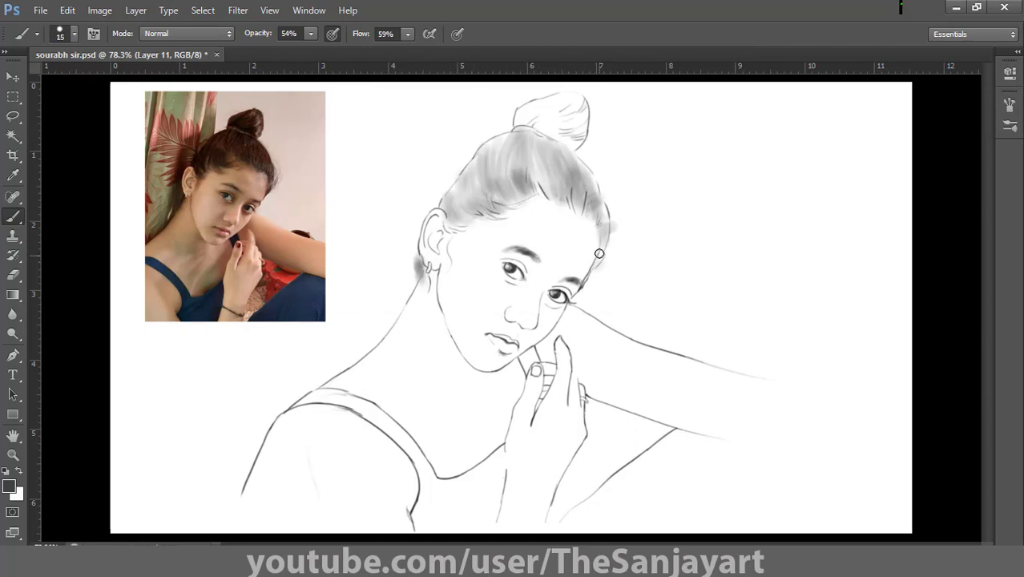
pyautogui.moveTo(535, 116)
pyautogui.mouseDown()
pyautogui.moveTo(560, 135)
pyautogui.moveTo(566, 103)
pyautogui.moveTo(485, 176)
pyautogui.moveTo(501, 201)
pyautogui.moveTo(559, 187)
pyautogui.moveTo(565, 161)
pyautogui.moveTo(504, 184)
pyautogui.moveTo(449, 236)
pyautogui.mouseUp()
pyautogui.press('[')
pyautogui.press('[')
pyautogui.press(']')
pyautogui.press(']')
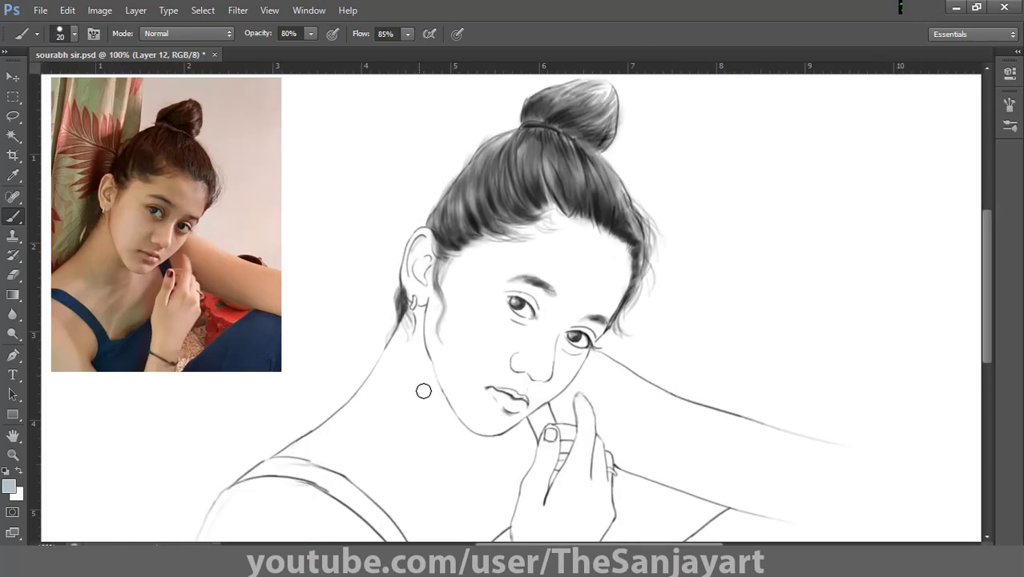
# - Shade the chin, jaw and area around the eyes, discarding a stray nose stroke
pyautogui.moveTo(504, 366)
pyautogui.mouseDown()
pyautogui.moveTo(503, 381)
pyautogui.moveTo(493, 378)
pyautogui.mouseUp()
pyautogui.hotkey('ctrl', 'z')
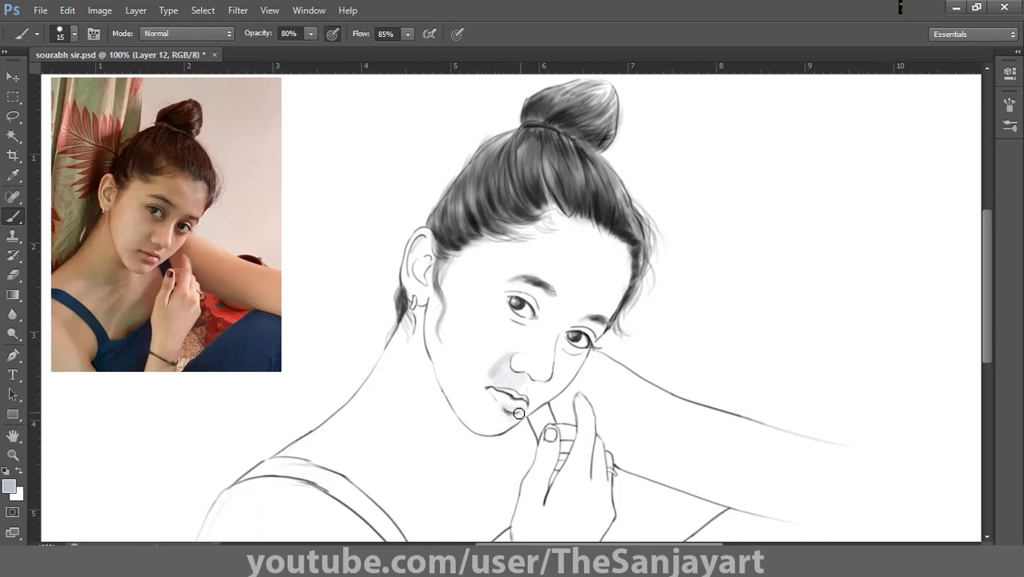
pyautogui.press(']')
pyautogui.moveTo(518, 413)
pyautogui.mouseDown()
pyautogui.moveTo(537, 403)
pyautogui.moveTo(517, 362)
pyautogui.moveTo(549, 302)
pyautogui.moveTo(513, 325)
pyautogui.mouseUp()
pyautogui.moveTo(576, 343)
pyautogui.mouseDown()
pyautogui.moveTo(570, 357)
pyautogui.moveTo(620, 275)
pyautogui.moveTo(572, 320)
pyautogui.mouseUp()
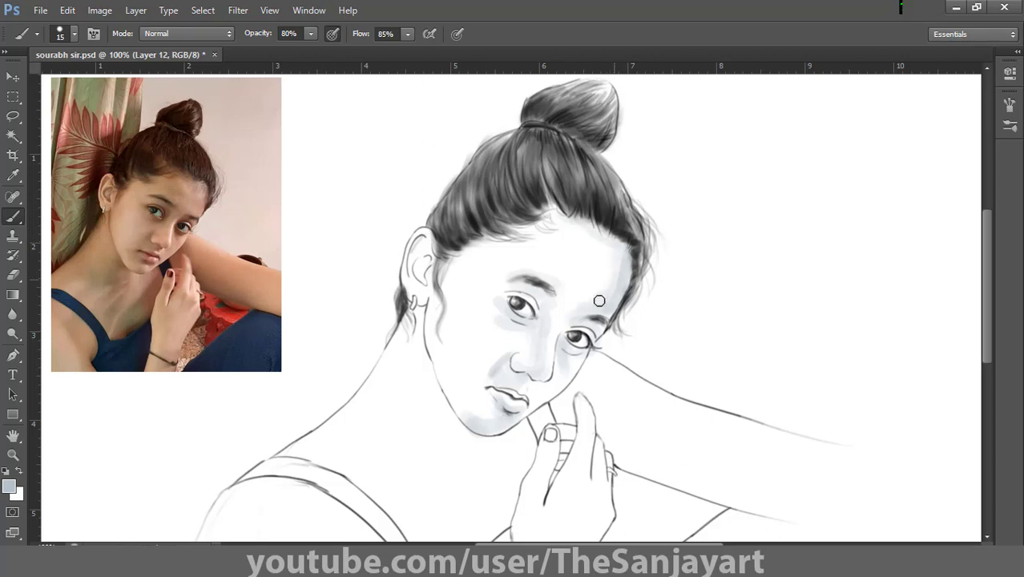
# - Lower brush opacity to 56% and flow to 57%, undoing a nose-bridge stroke
pyautogui.press('5')
pyautogui.press('6')
pyautogui.hotkey('shift', '5')
pyautogui.hotkey('shift', '7')
pyautogui.moveTo(551, 301); pyautogui.dragTo(547, 349)
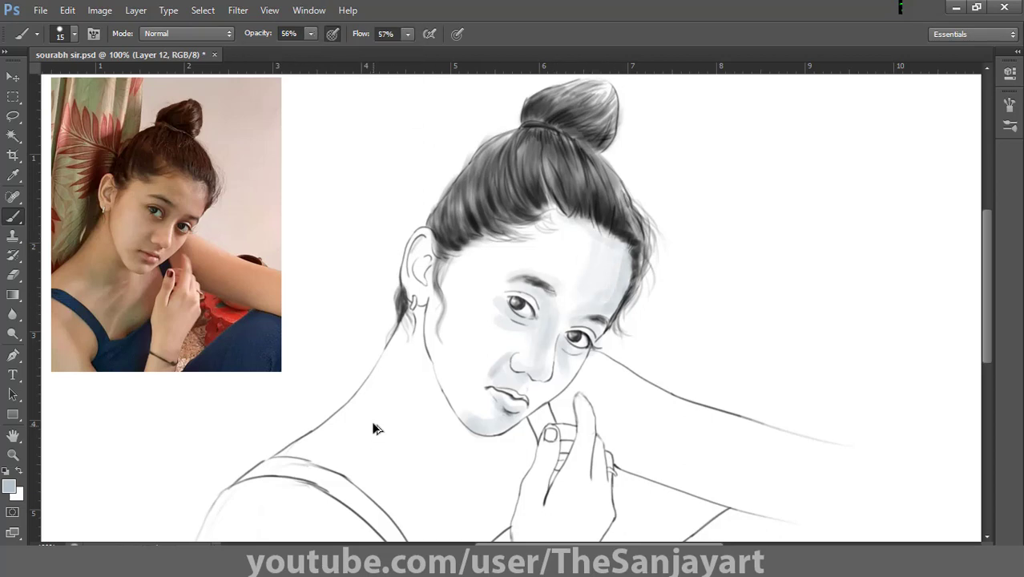
pyautogui.hotkey('ctrl', 'z')
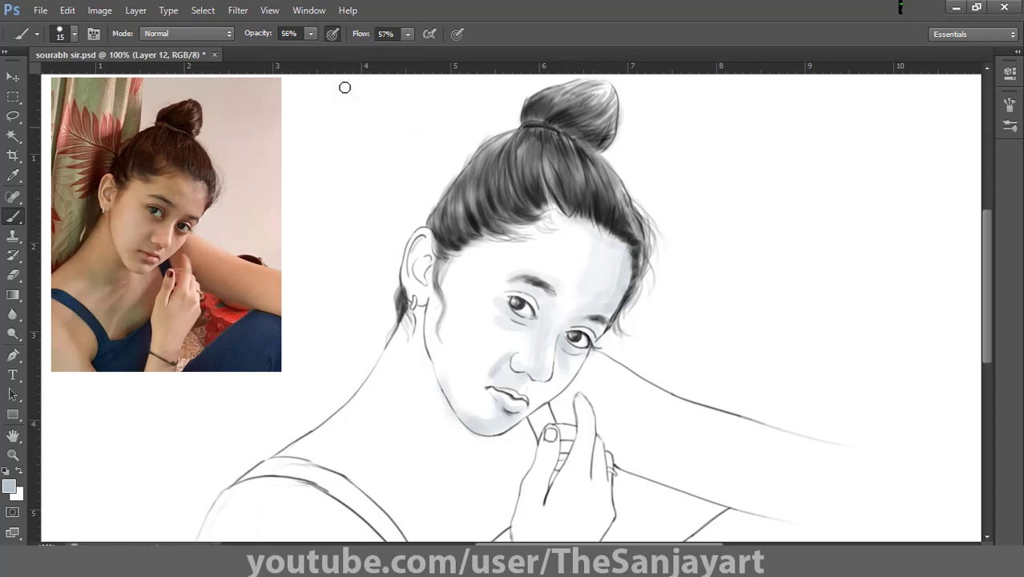
# - Paint grey-blue shading down the neck and across the forearm
pyautogui.moveTo(522, 423); pyautogui.dragTo(469, 509)
pyautogui.moveTo(521, 488)
pyautogui.mouseDown()
pyautogui.moveTo(567, 381)
pyautogui.moveTo(558, 365)
pyautogui.moveTo(503, 439)
pyautogui.moveTo(398, 414)
pyautogui.moveTo(378, 388)
pyautogui.moveTo(386, 399)
pyautogui.moveTo(528, 428)
pyautogui.mouseUp()
pyautogui.press(']')
pyautogui.moveTo(613, 298)
pyautogui.mouseDown()
pyautogui.moveTo(665, 353)
pyautogui.moveTo(785, 396)
pyautogui.mouseUp()
pyautogui.scroll(3, 657, 235)
# - Add fine dark strokes along the right hair edge, ear and jawline below the ear
pyautogui.moveTo(657, 235); pyautogui.dragTo(647, 318)
pyautogui.press('[')
pyautogui.press('[')
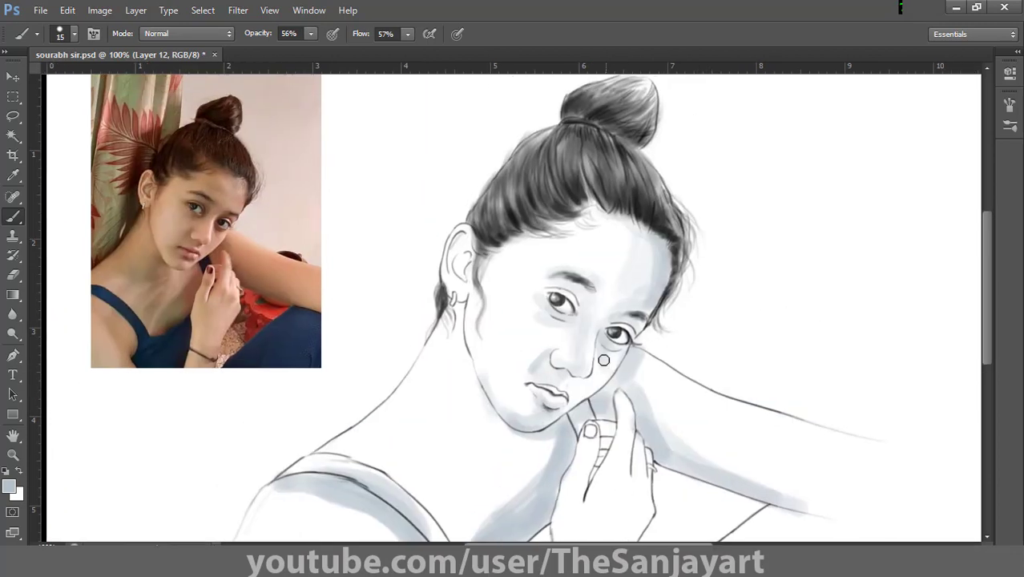
pyautogui.press('[')
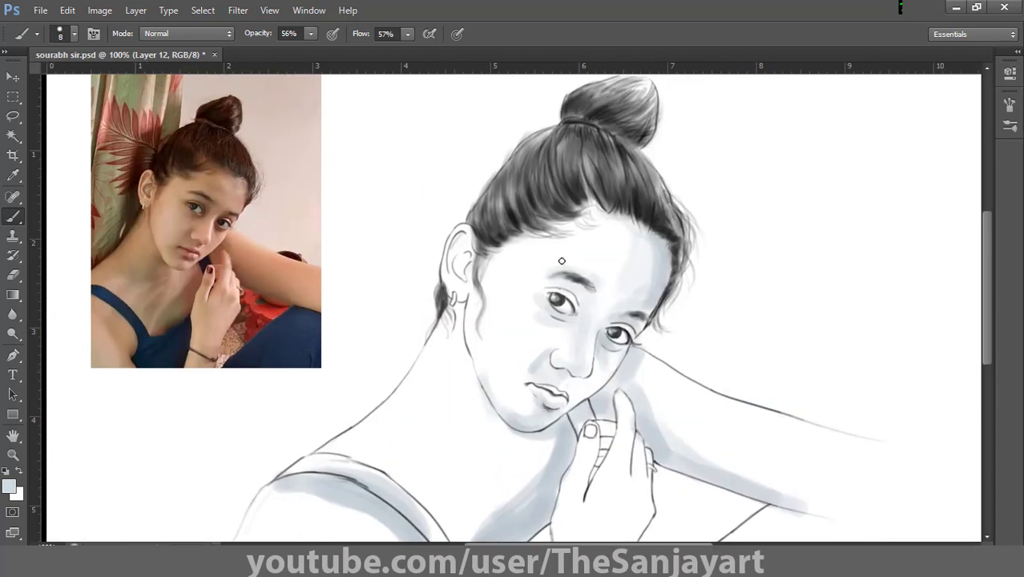
pyautogui.moveTo(483, 284); pyautogui.dragTo(469, 329)
pyautogui.moveTo(460, 269)
pyautogui.mouseDown()
pyautogui.moveTo(455, 314)
pyautogui.moveTo(317, 460)
pyautogui.mouseUp()
# - Shade the neck down to the shoulder and along the outstretched arm in grey-blue
pyautogui.hotkey('ctrl', 'z')
pyautogui.press(']')
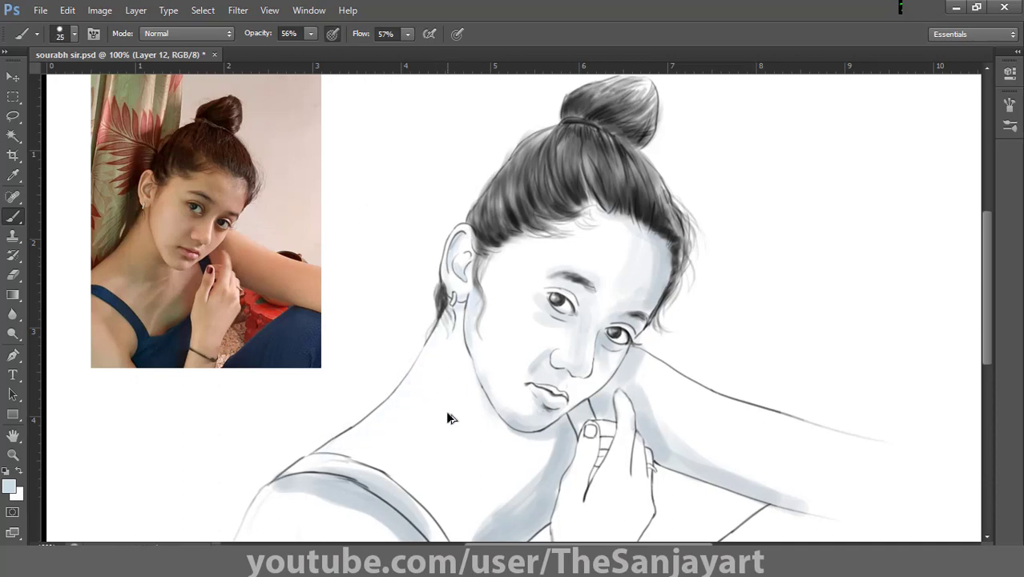
pyautogui.moveTo(436, 349)
pyautogui.mouseDown()
pyautogui.moveTo(317, 458)
pyautogui.moveTo(241, 449)
pyautogui.mouseUp()
pyautogui.moveTo(391, 390); pyautogui.dragTo(517, 358)
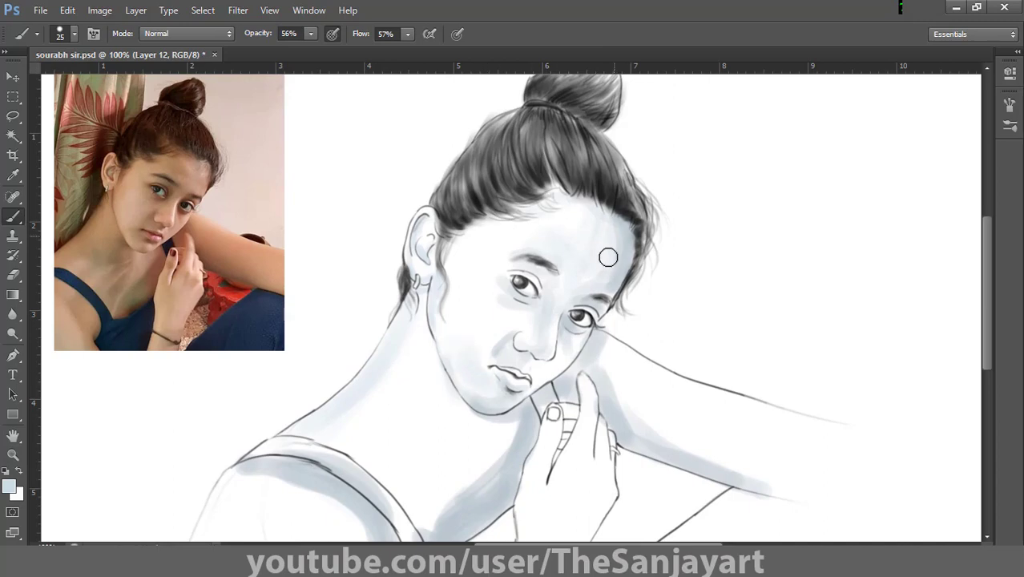
pyautogui.moveTo(577, 411); pyautogui.dragTo(821, 490)
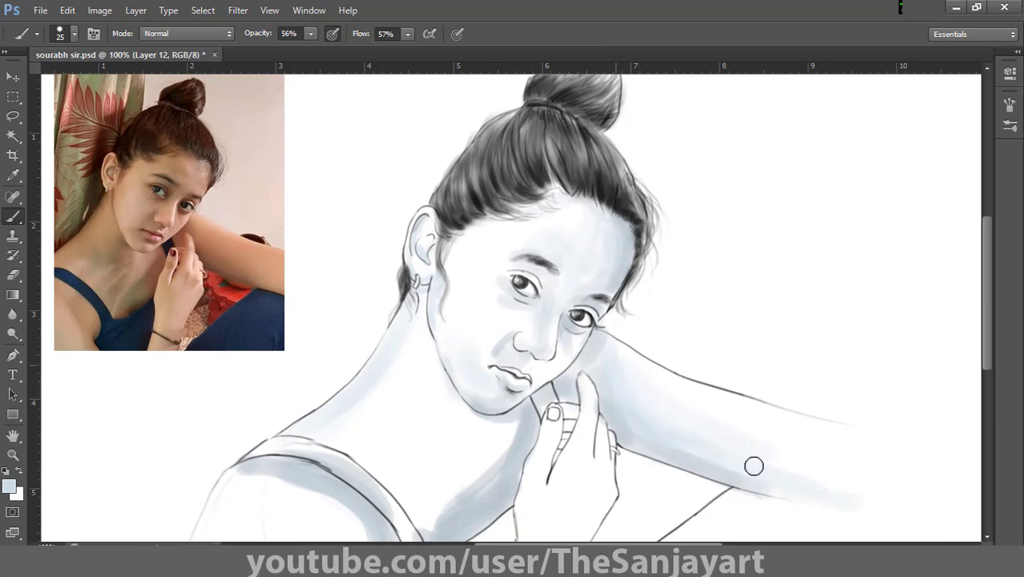
pyautogui.moveTo(752, 466); pyautogui.dragTo(641, 385)
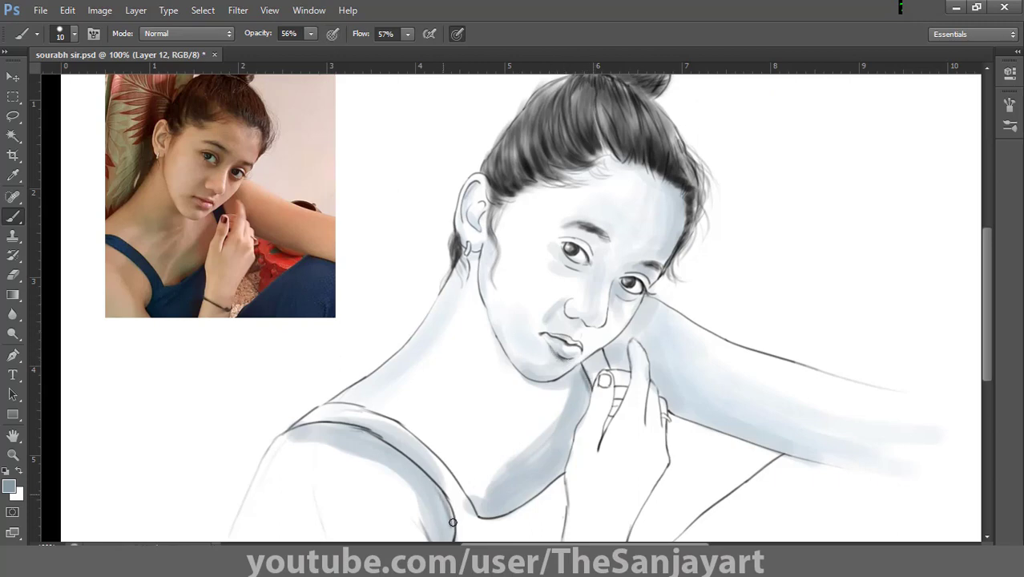
# - Shade the neck and shoulder, then darken the jaw with a smaller brush
pyautogui.press(']')
pyautogui.moveTo(498, 412)
pyautogui.mouseDown()
pyautogui.moveTo(562, 412)
pyautogui.moveTo(514, 400)
pyautogui.moveTo(434, 327)
pyautogui.moveTo(427, 365)
pyautogui.moveTo(485, 370)
pyautogui.moveTo(450, 282)
pyautogui.moveTo(450, 420)
pyautogui.moveTo(517, 456)
pyautogui.moveTo(467, 469)
pyautogui.mouseUp()
pyautogui.press(']')
pyautogui.press(']')
pyautogui.press(']')
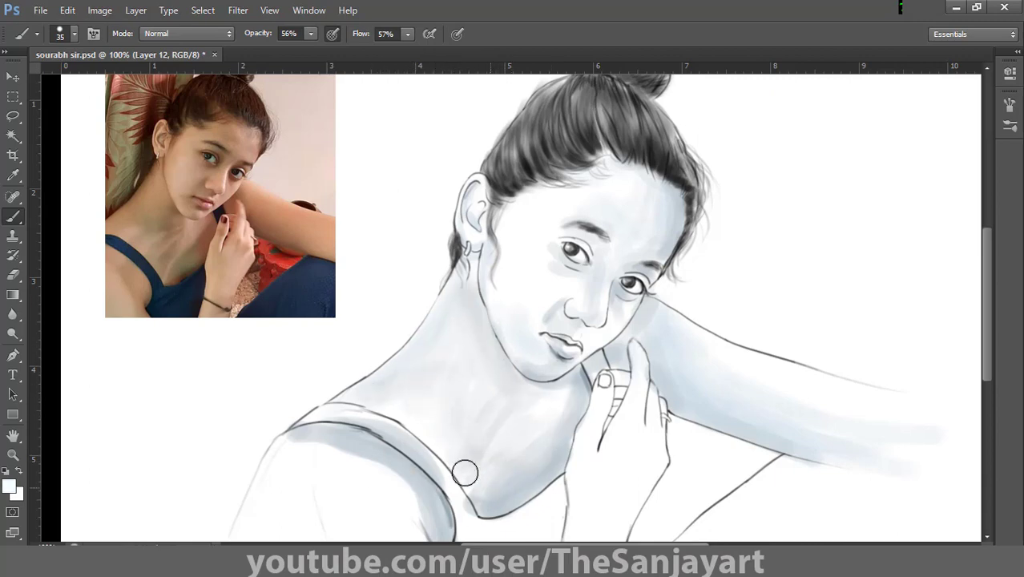
pyautogui.press('[')
pyautogui.press('[')
pyautogui.press('[')
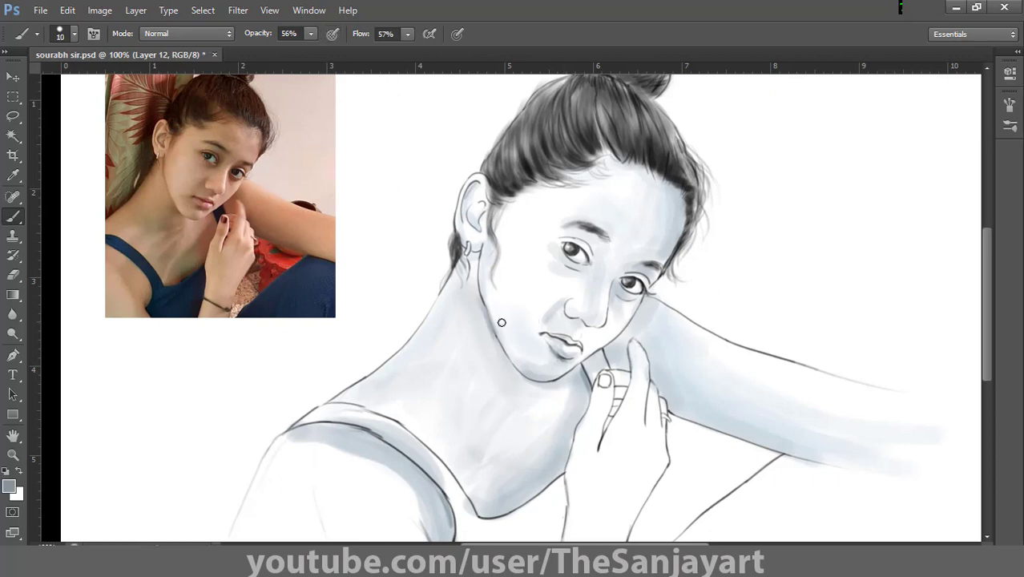
pyautogui.moveTo(520, 378); pyautogui.dragTo(521, 376)
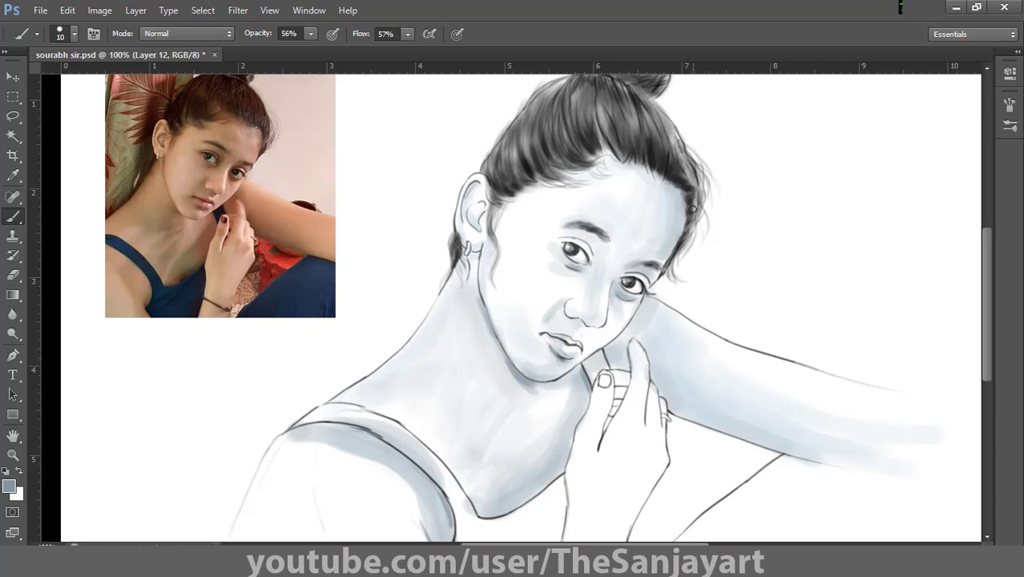
# - Darken the shoulder strap, chest line, jaw, hand edge and neck
pyautogui.moveTo(370, 435); pyautogui.dragTo(443, 511)
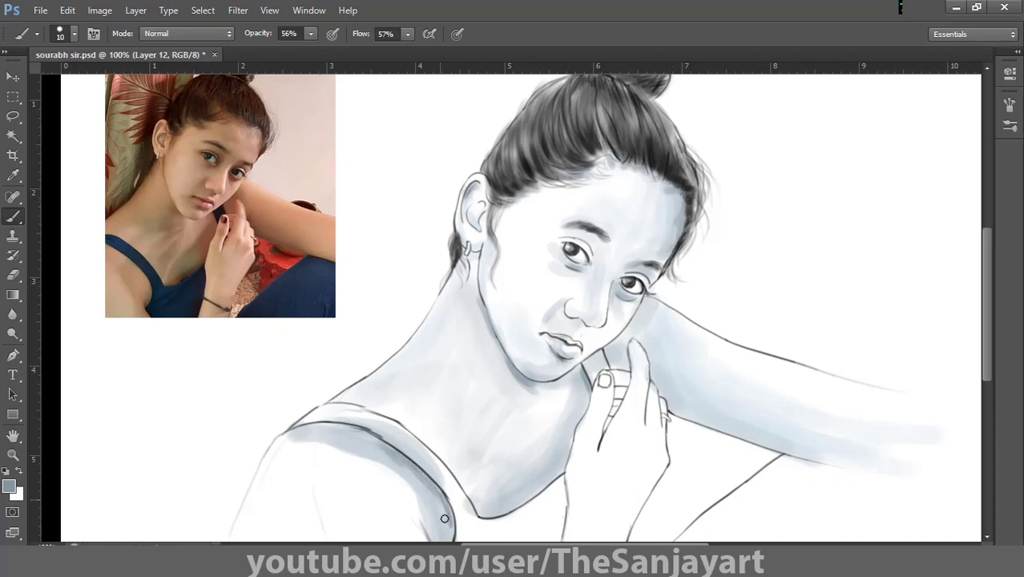
pyautogui.moveTo(284, 437); pyautogui.dragTo(336, 424)
pyautogui.moveTo(489, 513); pyautogui.dragTo(565, 465)
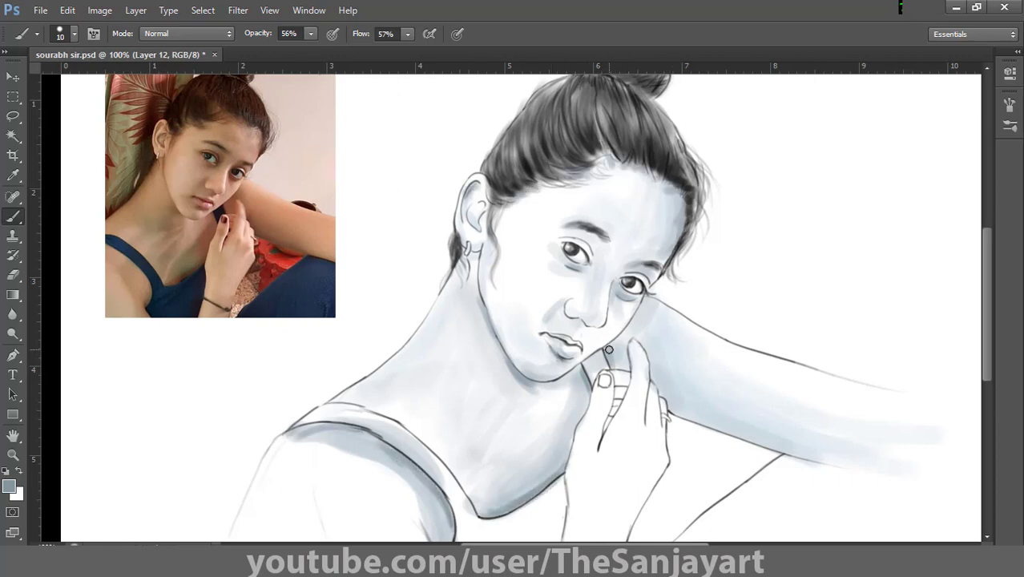
pyautogui.moveTo(643, 305); pyautogui.dragTo(640, 339)
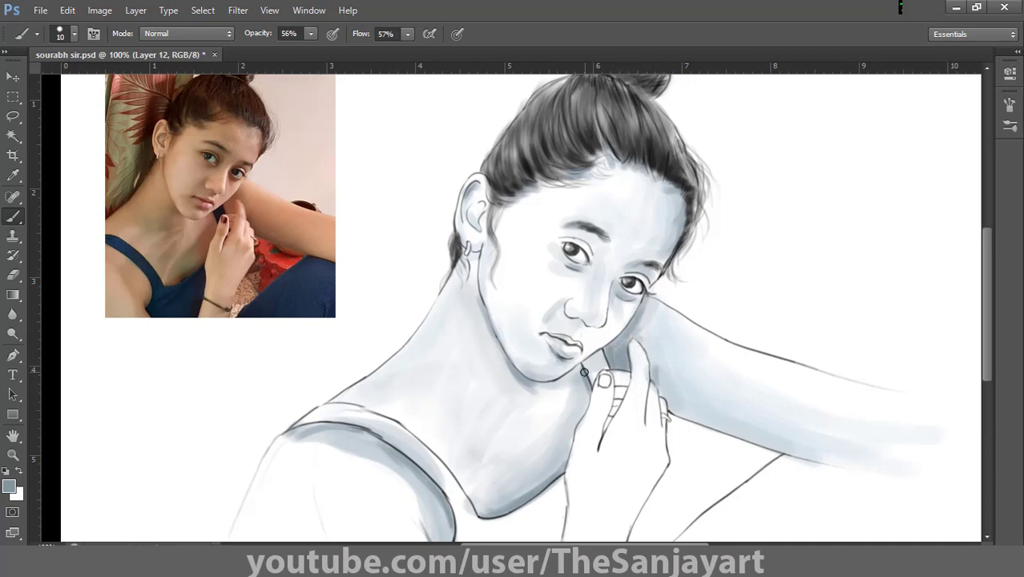
pyautogui.moveTo(584, 371)
pyautogui.mouseDown()
pyautogui.moveTo(564, 474)
pyautogui.moveTo(503, 478)
pyautogui.mouseUp()
pyautogui.moveTo(564, 458); pyautogui.dragTo(513, 495)
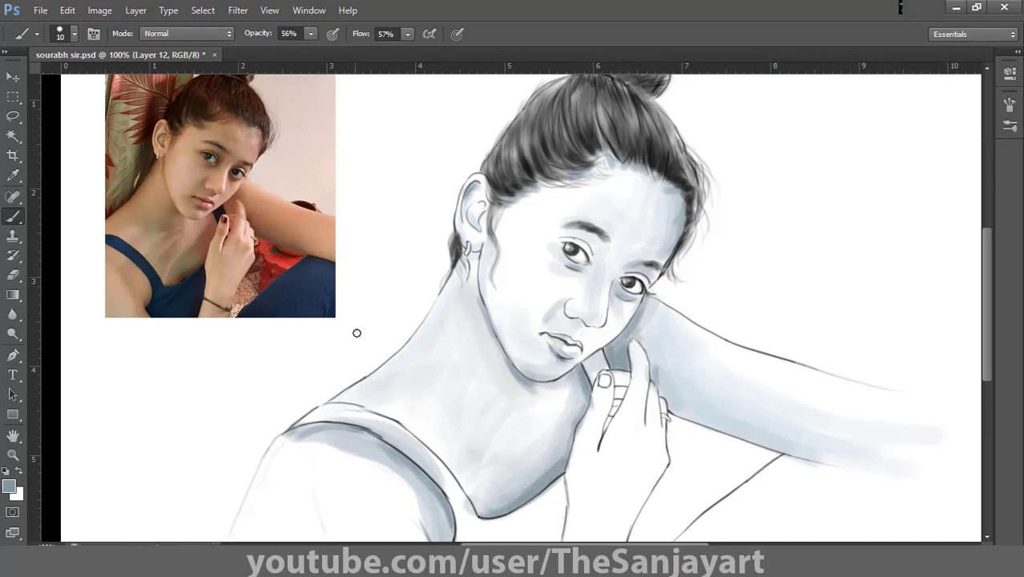
# - Add broad light strokes on neck and shoulder and enable airbrush build-up, discarding a hair-edge stroke
pyautogui.moveTo(679, 210); pyautogui.dragTo(664, 266)
pyautogui.hotkey('ctrl', 'z')
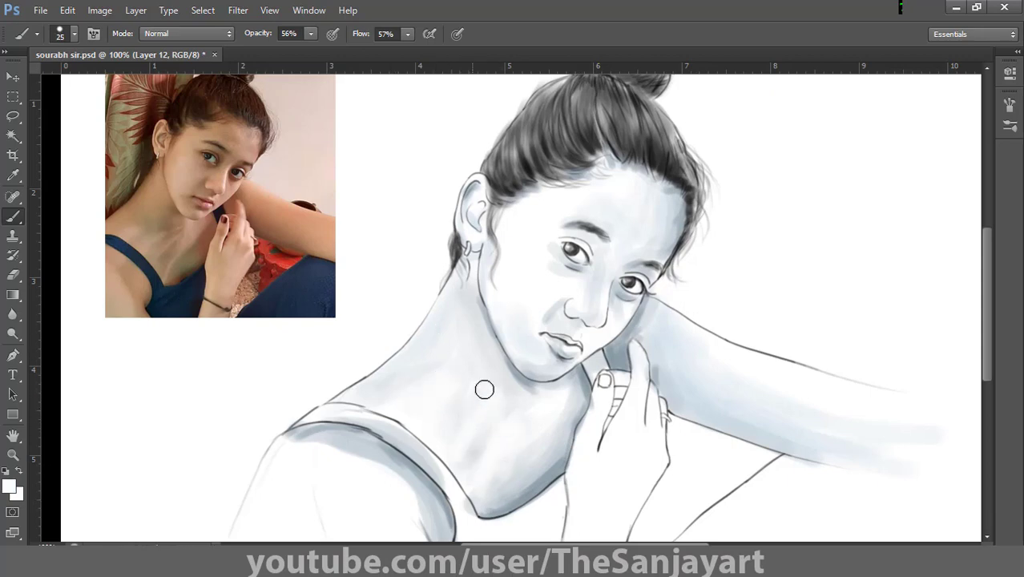
pyautogui.press(']')
pyautogui.press(']')
pyautogui.press(']')
pyautogui.moveTo(438, 347)
pyautogui.mouseDown()
pyautogui.moveTo(500, 412)
pyautogui.moveTo(399, 488)
pyautogui.moveTo(350, 443)
pyautogui.moveTo(293, 444)
pyautogui.mouseUp()
pyautogui.click(333, 33)
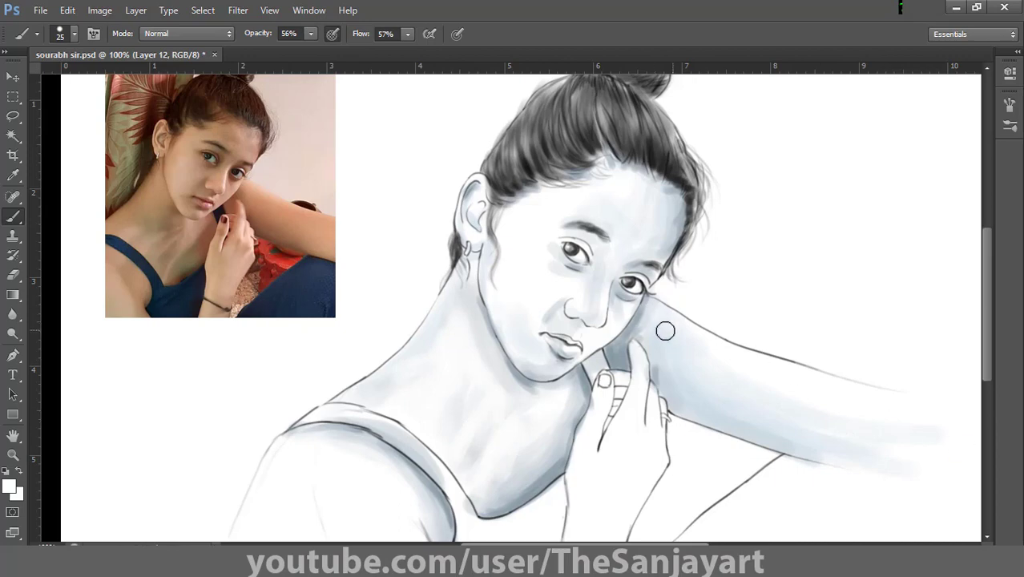
pyautogui.press('z')
pyautogui.moveTo(857, 408)
pyautogui.mouseDown()
pyautogui.moveTo(356, 494)
pyautogui.moveTo(469, 299)
pyautogui.mouseUp()
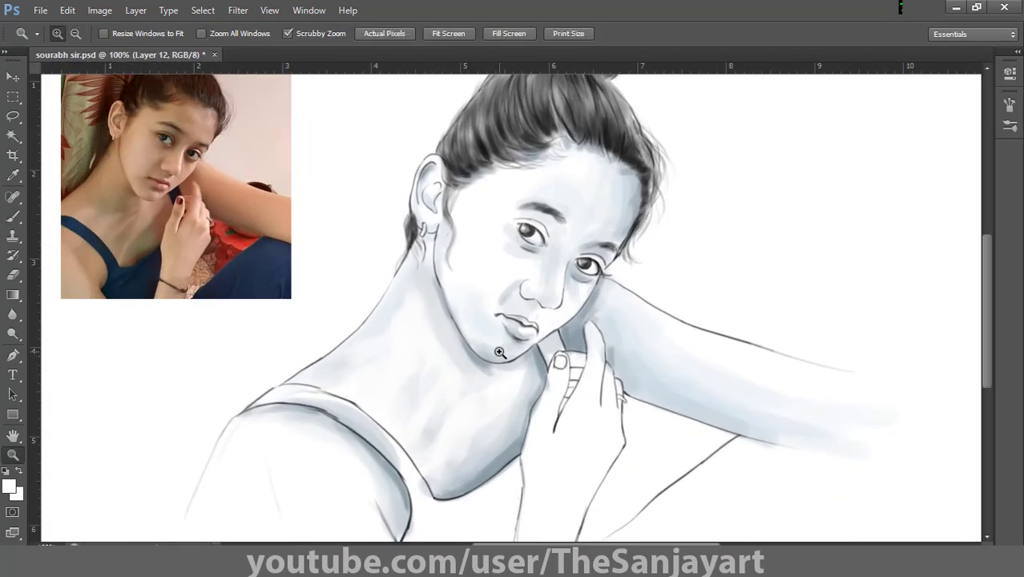
# - Pick a blue-grey colour and paint a light grey band across the wrist
pyautogui.moveTo(552, 382); pyautogui.dragTo(552, 347)
pyautogui.press('b')
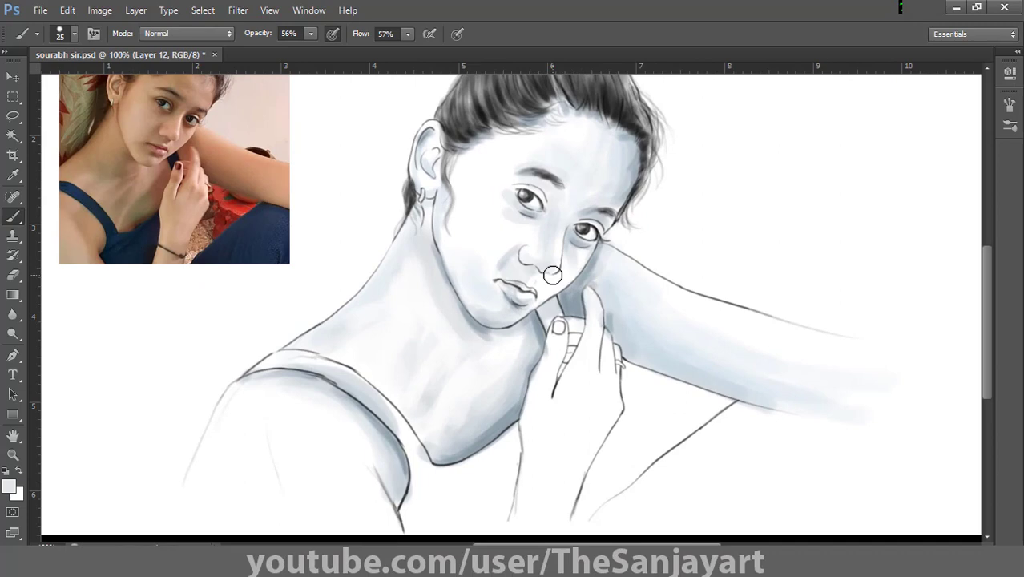
pyautogui.click(457, 34)
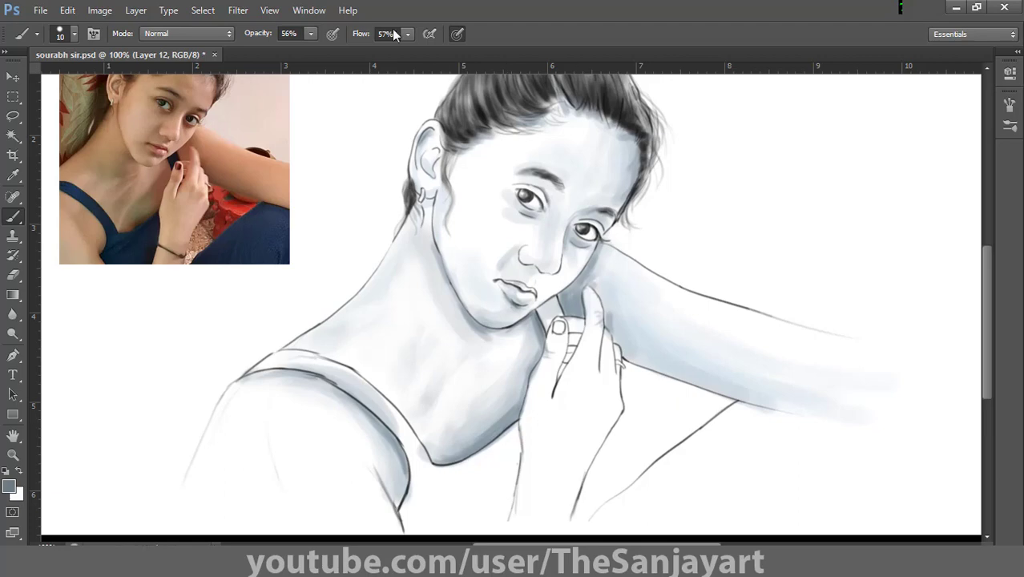
pyautogui.moveTo(519, 481); pyautogui.dragTo(582, 489)
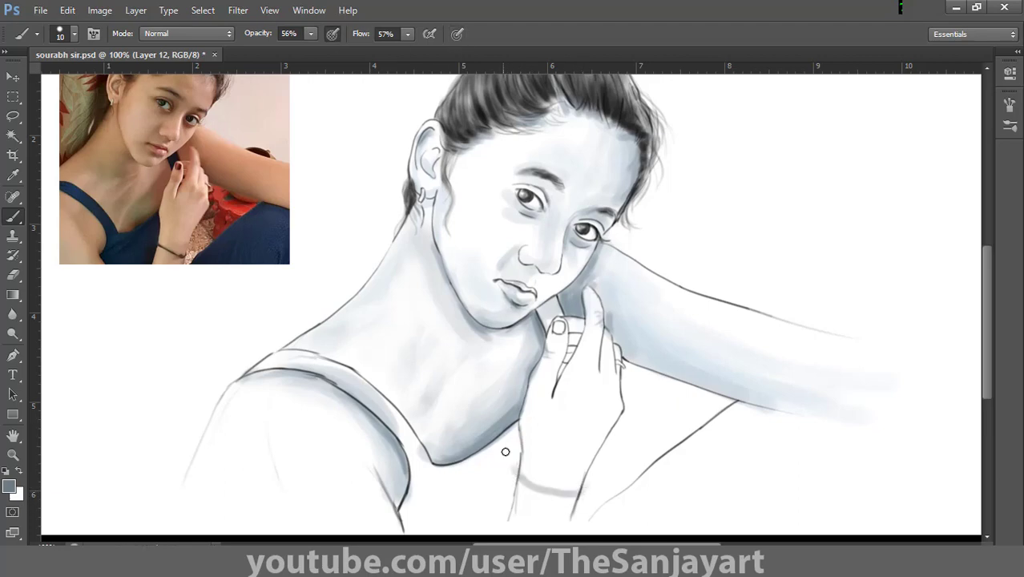
# - Set brush opacity 36% and flow 38%, then shade the armpit and lower-right arm
pyautogui.moveTo(415, 516); pyautogui.dragTo(423, 521)
pyautogui.hotkey('ctrl', 'z')
pyautogui.moveTo(311, 34); pyautogui.dragTo(285, 51)
pyautogui.moveTo(408, 34); pyautogui.dragTo(415, 51)
pyautogui.moveTo(418, 484); pyautogui.dragTo(429, 489)
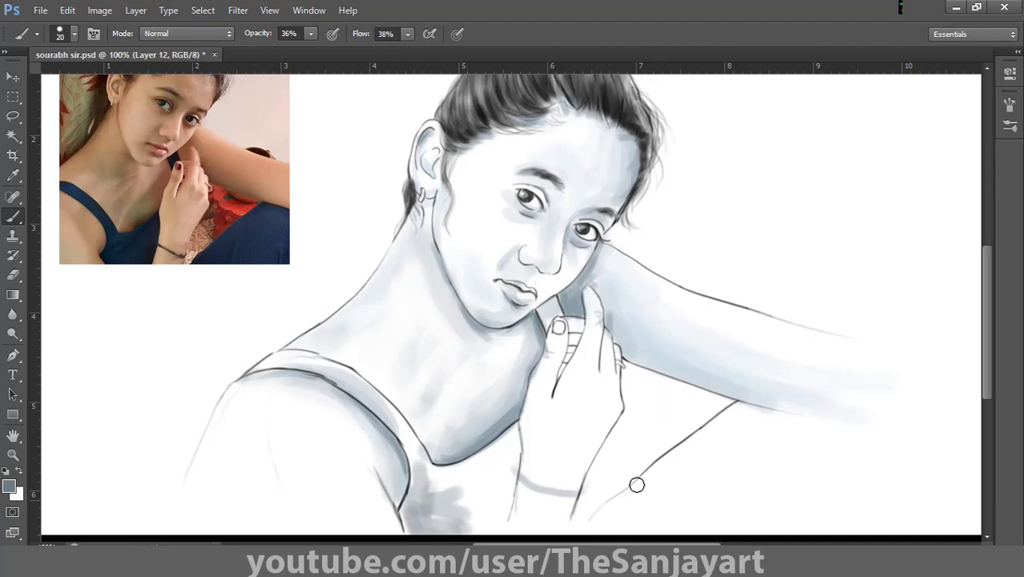
pyautogui.moveTo(636, 485)
pyautogui.mouseDown()
pyautogui.moveTo(678, 505)
pyautogui.moveTo(679, 459)
pyautogui.moveTo(609, 497)
pyautogui.mouseUp()
pyautogui.moveTo(512, 433)
pyautogui.mouseDown()
pyautogui.moveTo(508, 513)
pyautogui.moveTo(498, 507)
pyautogui.mouseUp()
# - Lighten the chest and armpit, then darken the shoulder strap and upper chest in blue-grey
pyautogui.keyDown('alt'); pyautogui.click(498, 457); pyautogui.keyUp('alt')
pyautogui.moveTo(499, 457); pyautogui.dragTo(503, 496)
pyautogui.moveTo(456, 522)
pyautogui.mouseDown()
pyautogui.moveTo(429, 484)
pyautogui.moveTo(500, 444)
pyautogui.mouseUp()
pyautogui.keyDown('alt'); pyautogui.click(434, 472); pyautogui.keyUp('alt')
pyautogui.moveTo(429, 476); pyautogui.dragTo(411, 466)
pyautogui.moveTo(369, 397); pyautogui.dragTo(253, 369)
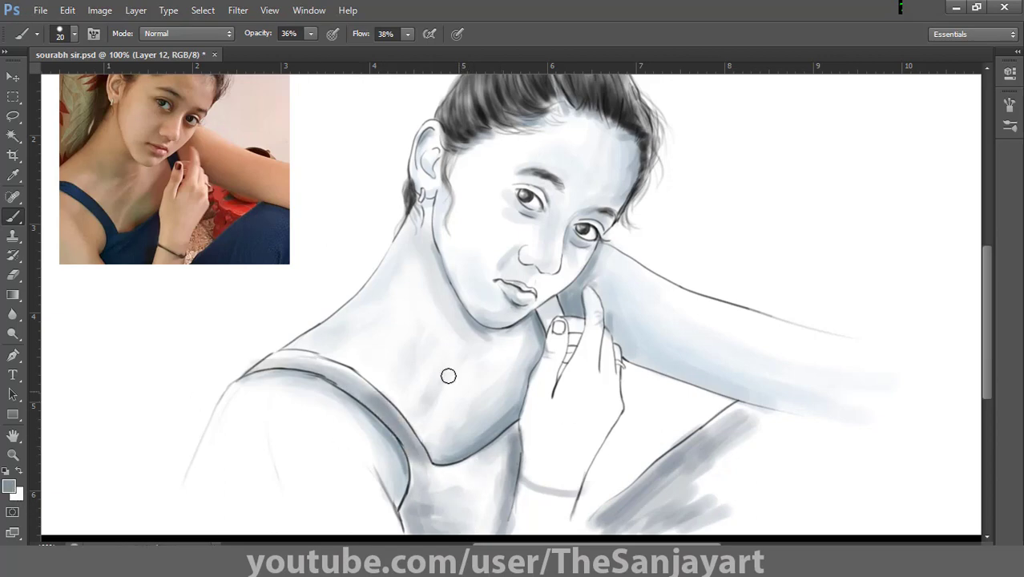
# - Soften and rework the lower-right arm shading and refine around the wrist bracelet
pyautogui.keyDown('alt'); pyautogui.click(709, 481); pyautogui.keyUp('alt')
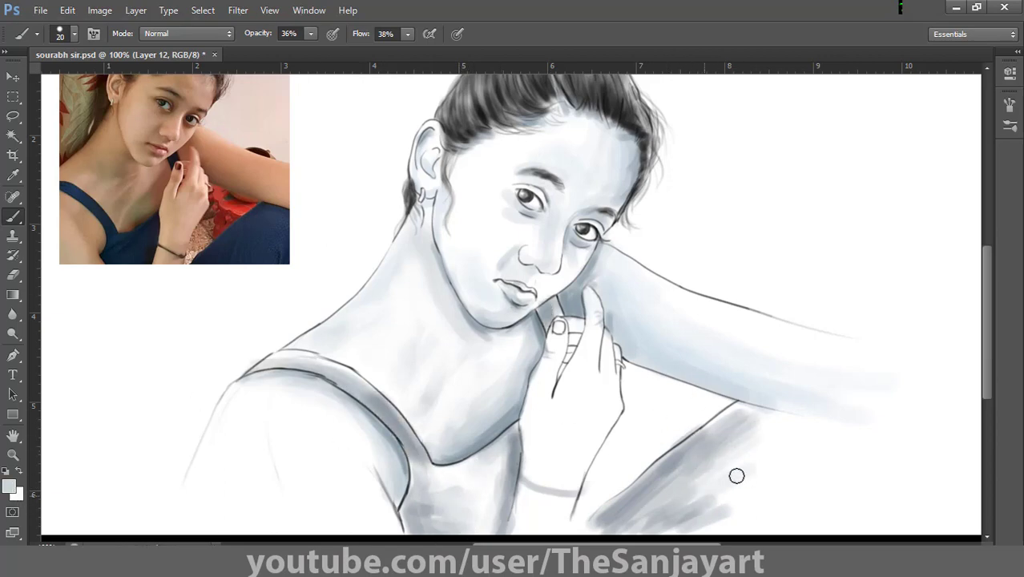
pyautogui.moveTo(708, 481)
pyautogui.mouseDown()
pyautogui.moveTo(759, 434)
pyautogui.moveTo(636, 521)
pyautogui.moveTo(665, 529)
pyautogui.mouseUp()
pyautogui.moveTo(762, 425); pyautogui.dragTo(717, 513)
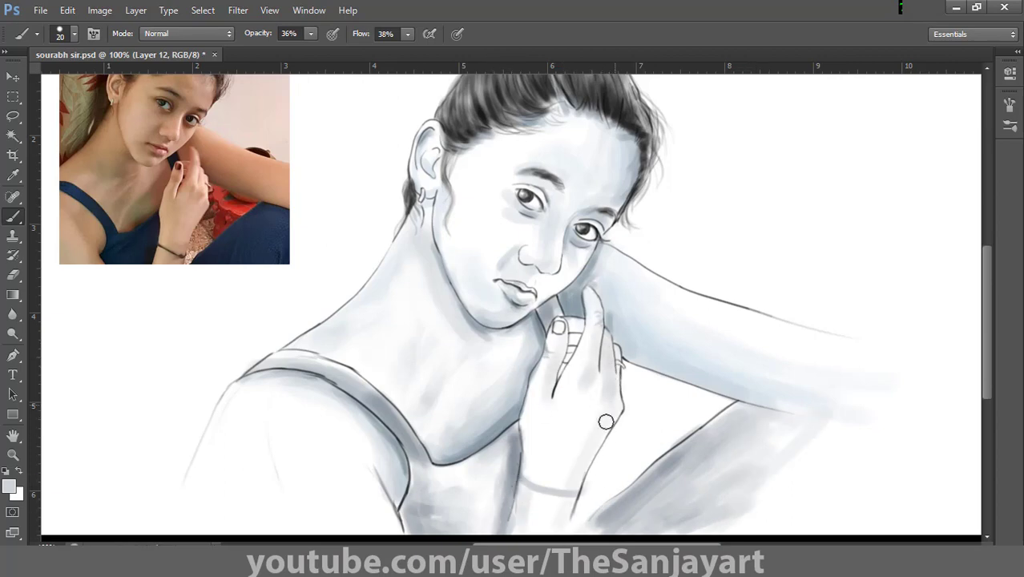
pyautogui.moveTo(520, 477); pyautogui.dragTo(528, 458)
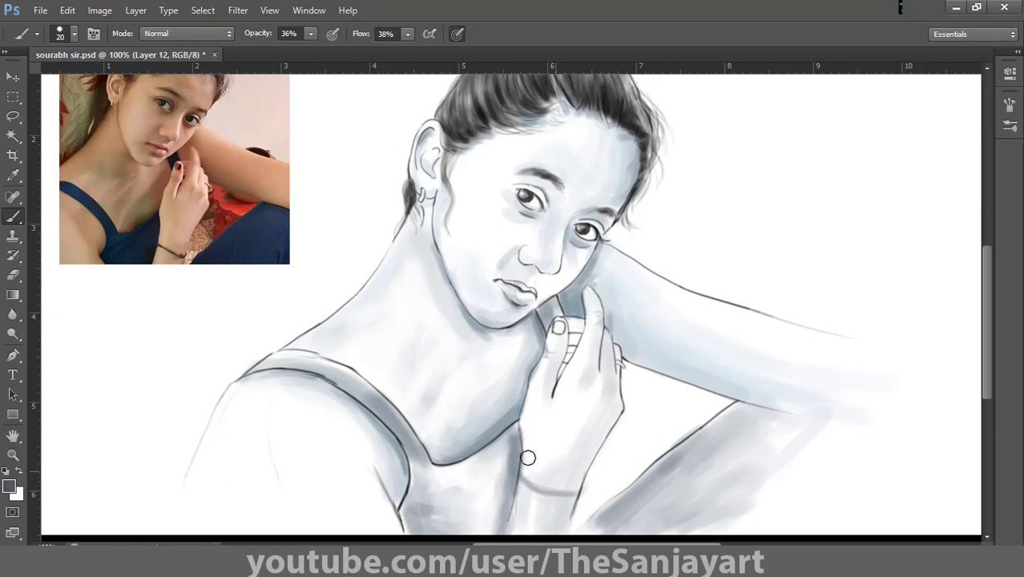